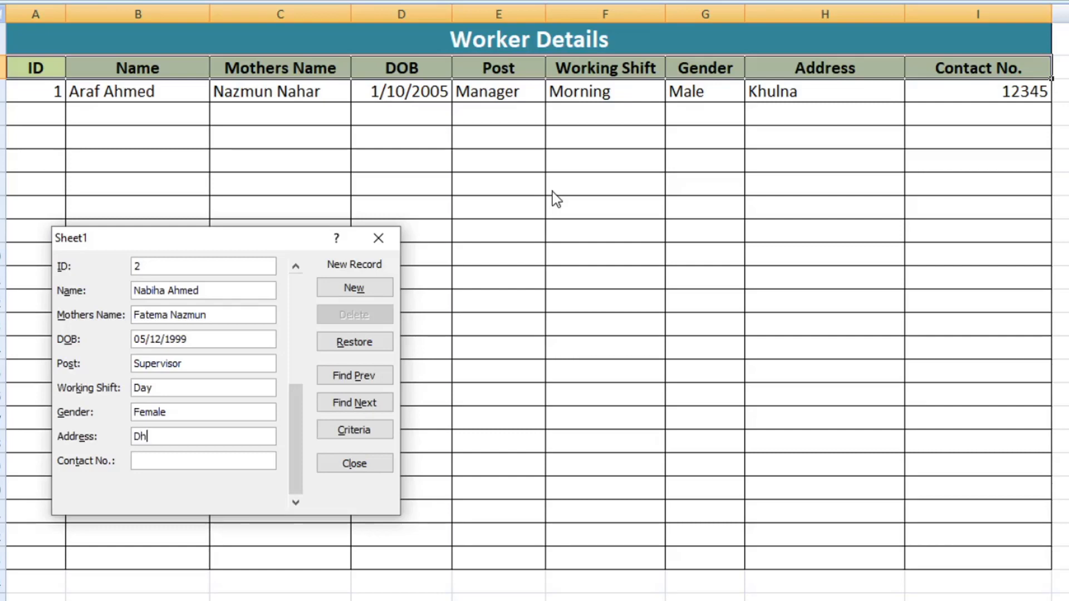
Finish the address field and add the Supervisor's Day-shift record to Worker Details
type("aka")
type("4567")
key("Return")
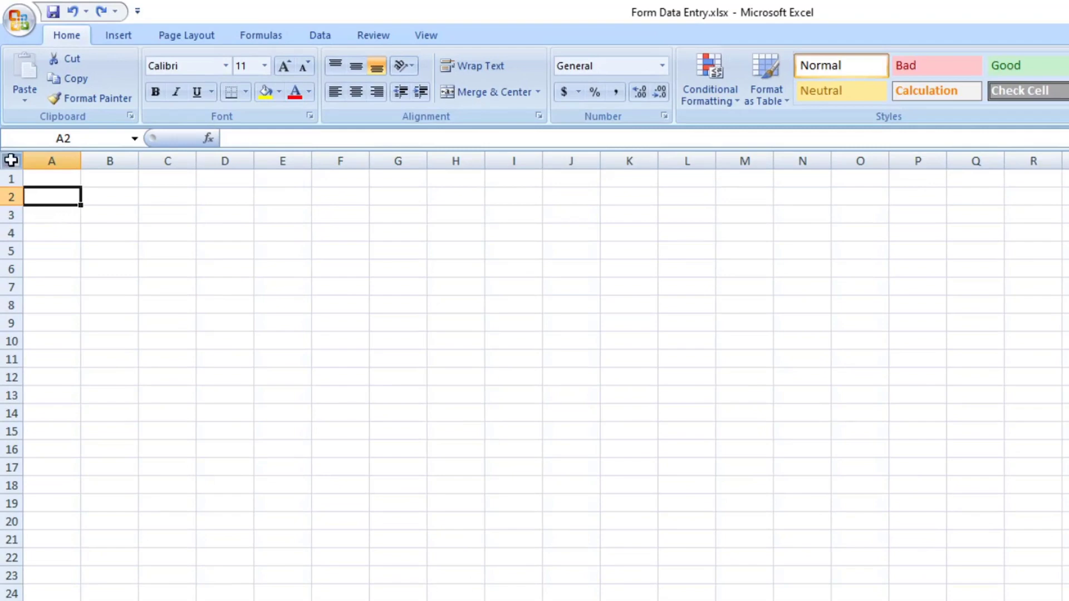
Select the whole sheet and raise its font size to 14 points, then select A2
left_click(12, 160)
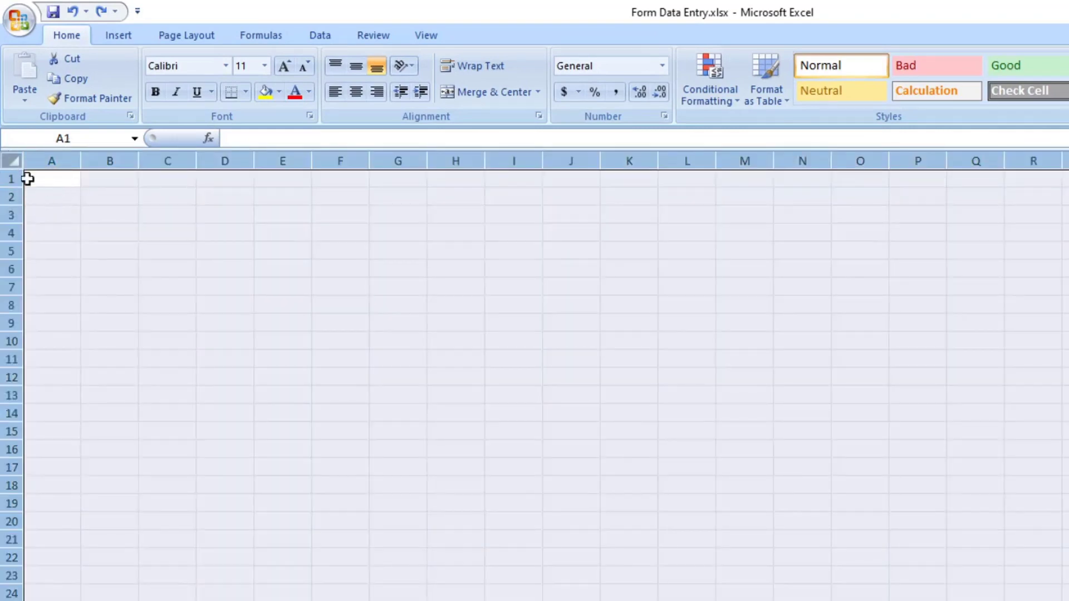
left_click(284, 67)
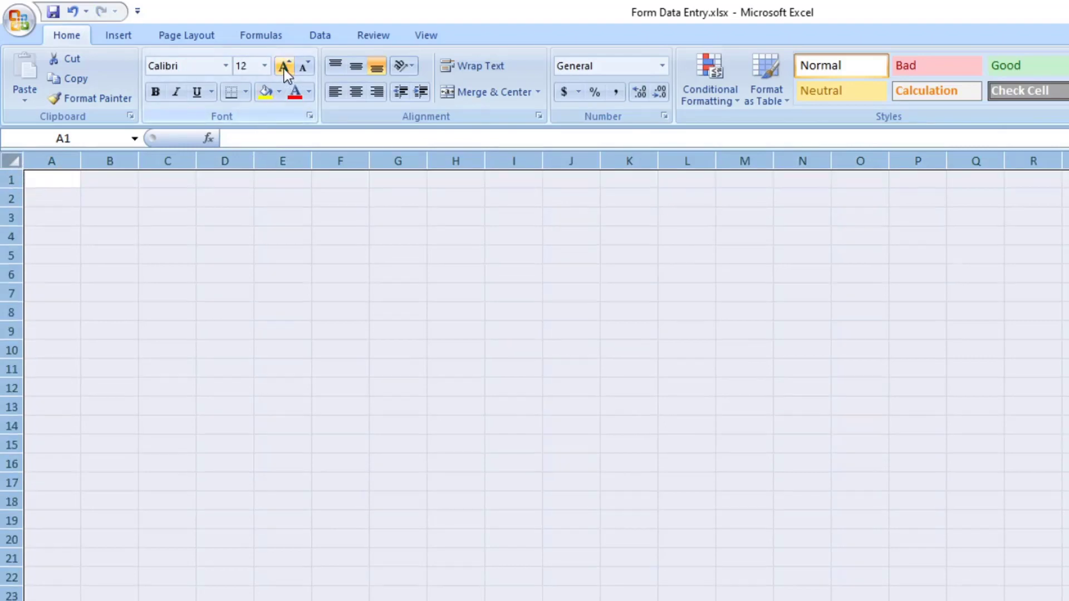
left_click(284, 67)
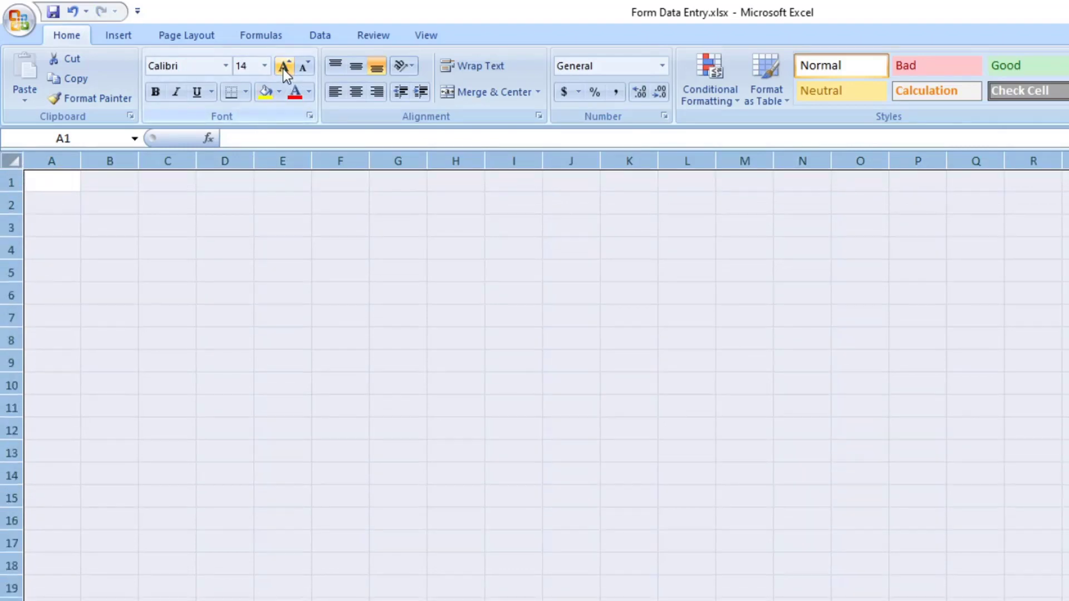
left_click(58, 205)
left_click(133, 211)
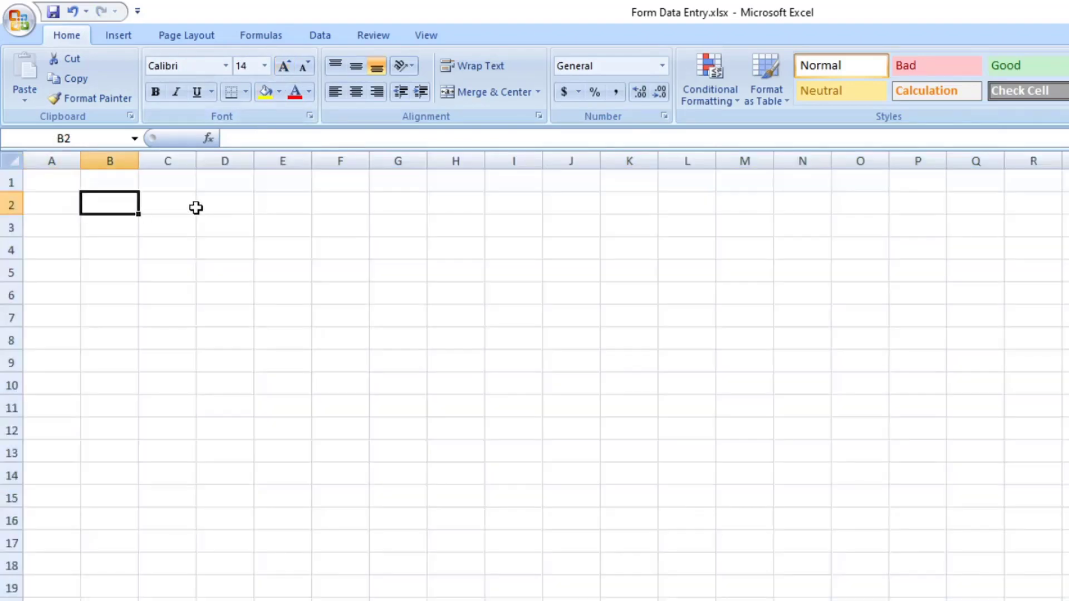
left_click(192, 207)
left_click(150, 259)
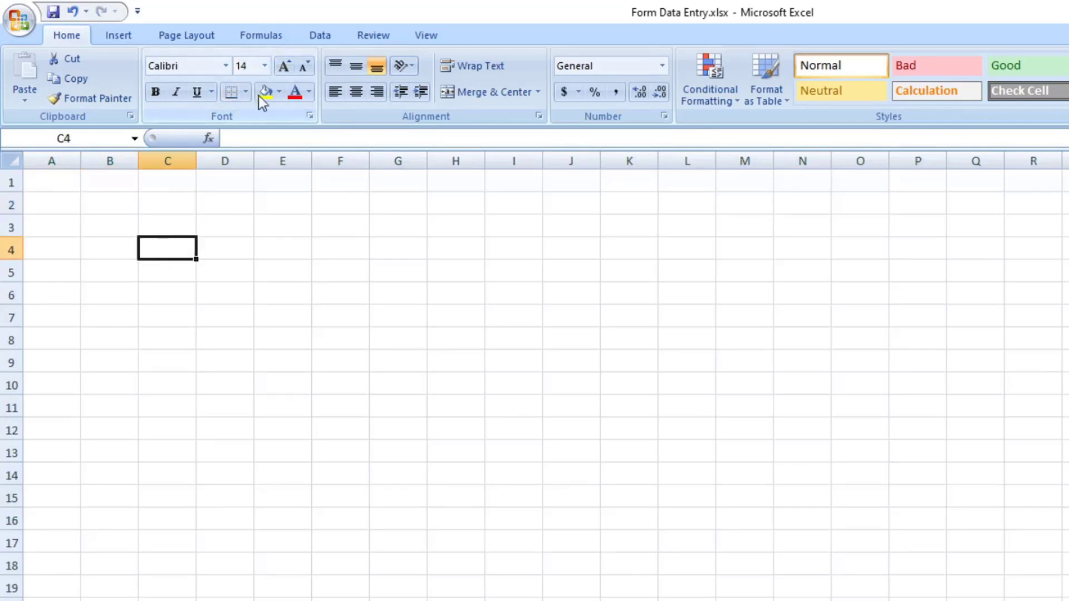
left_click(52, 203)
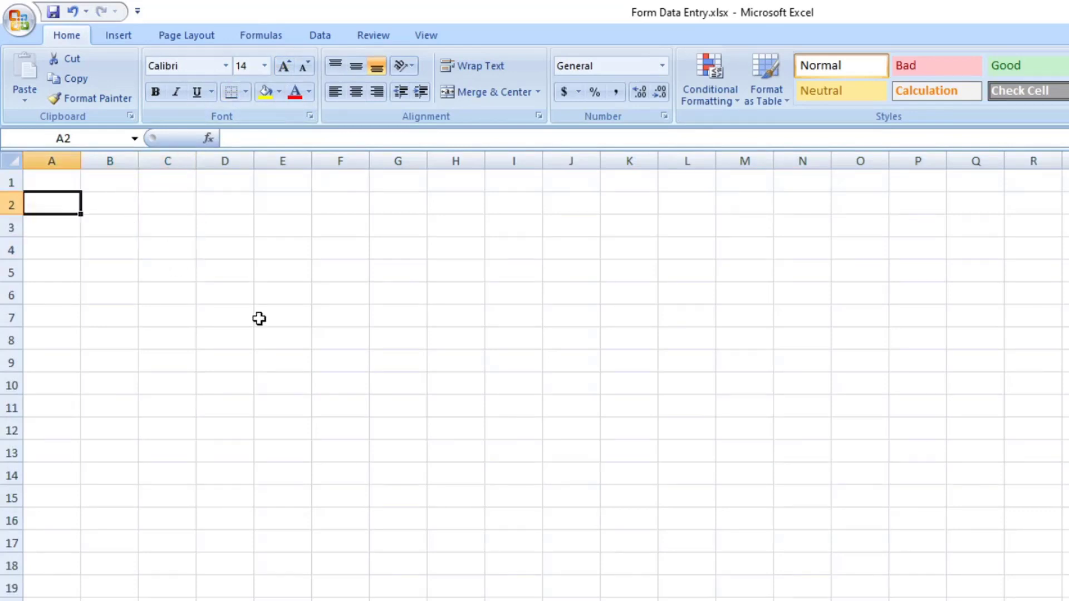
Enter the headers ID, Name, Mothers Name and DOB in A2:D2
type("ID")
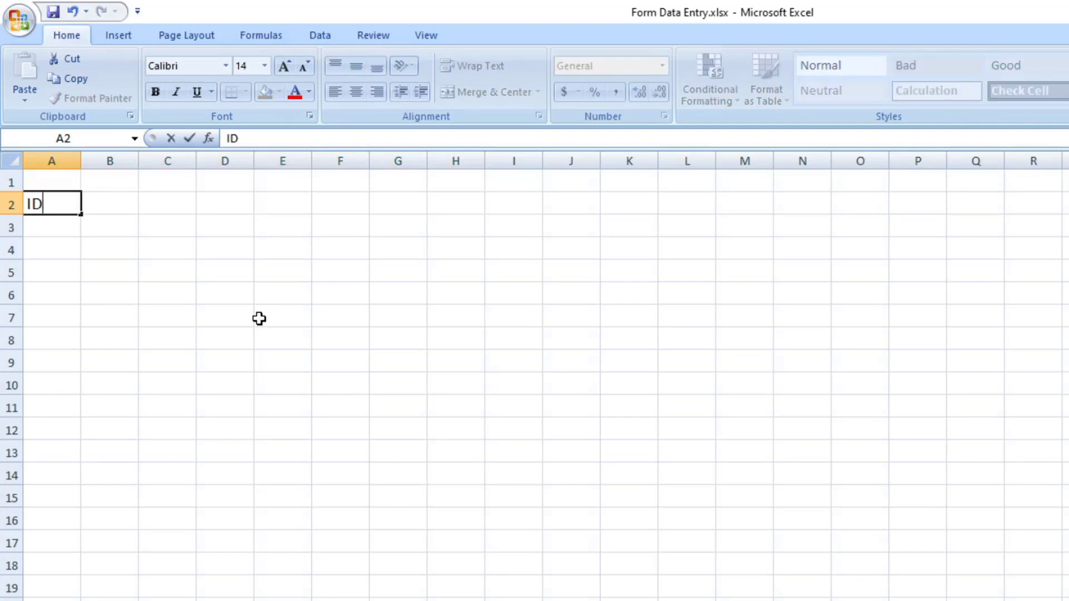
key("Tab")
type("Name")
key("Tab")
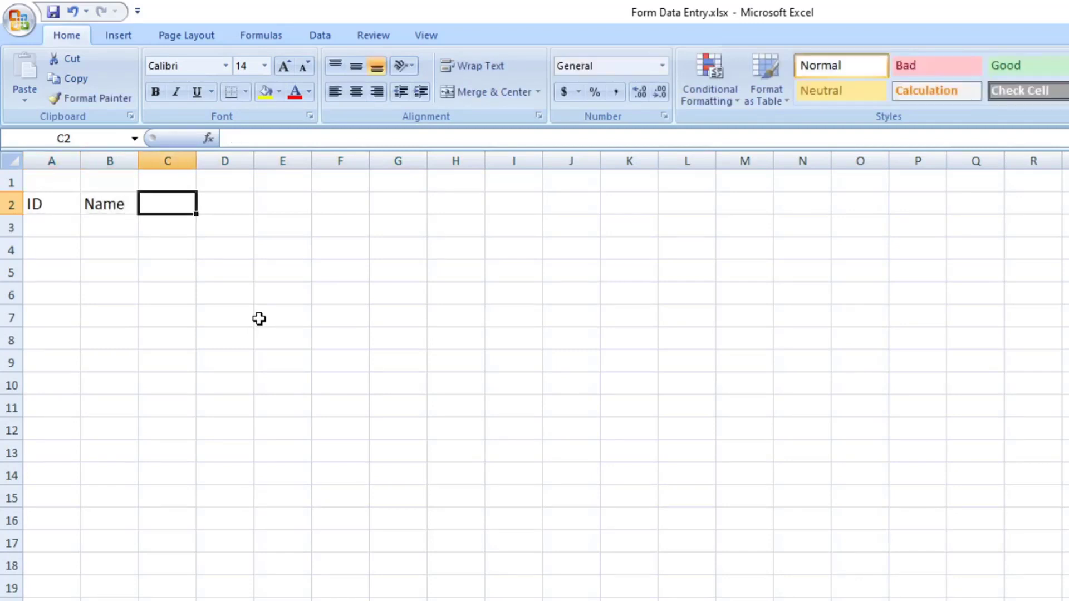
type("Mothers Nam")
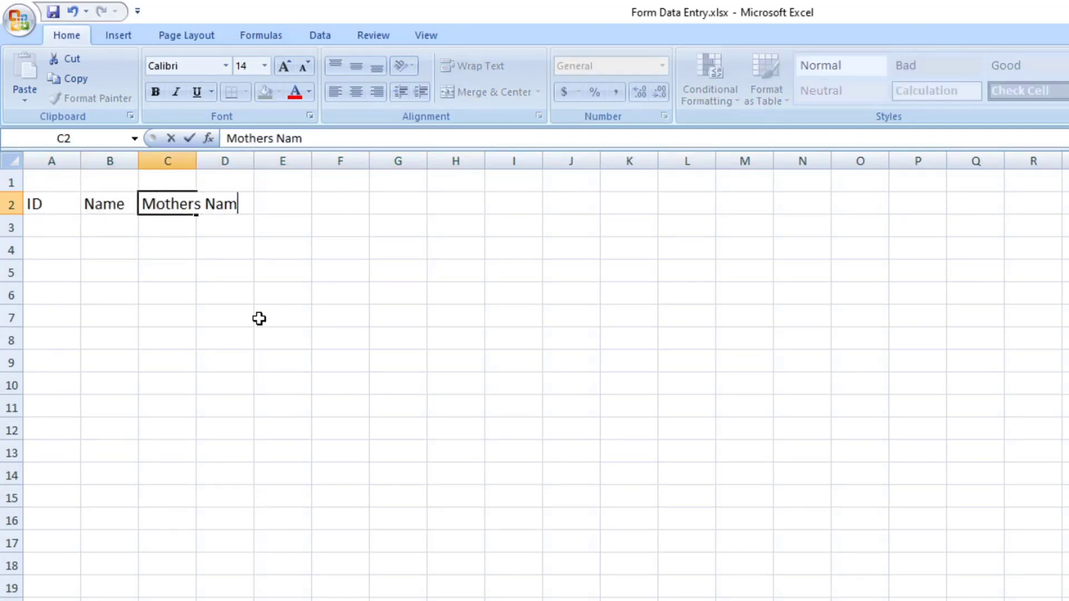
type("e")
key("Tab")
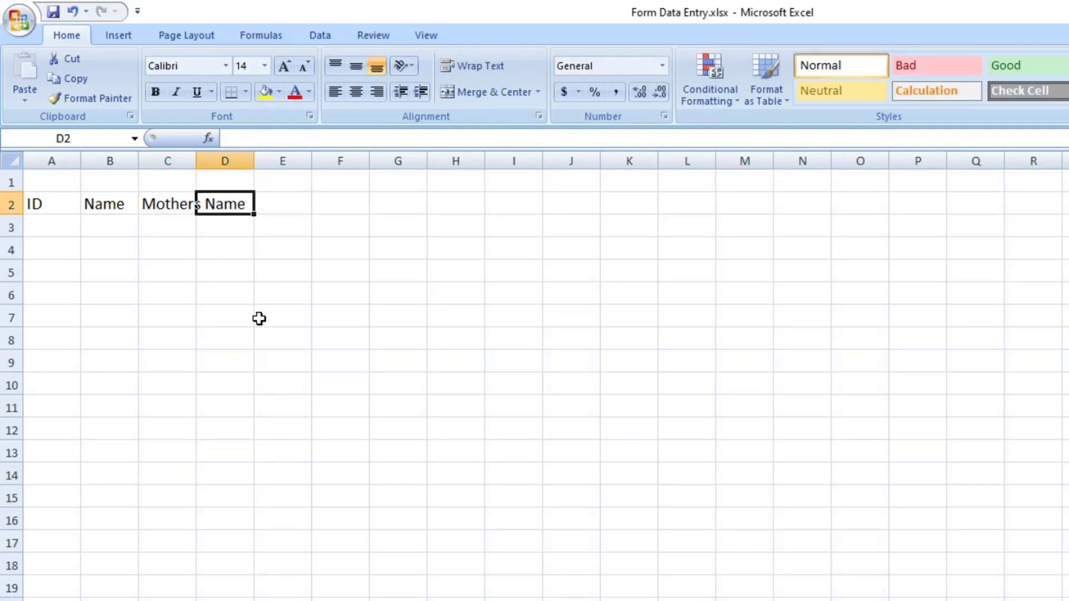
key("shift+Tab")
key("Tab")
key("Tab")
type("DOB")
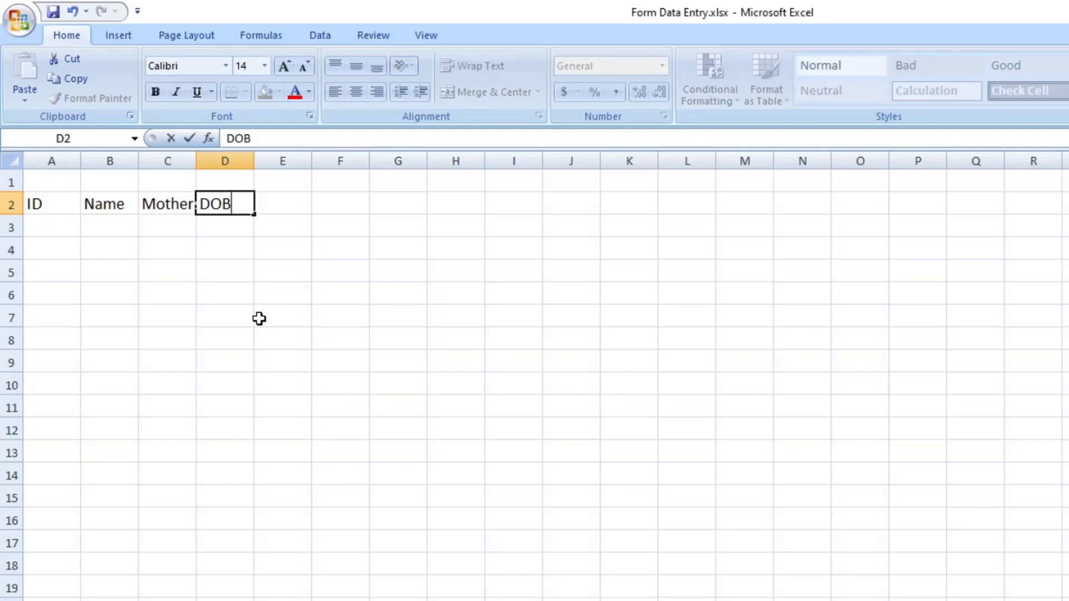
key("Tab")
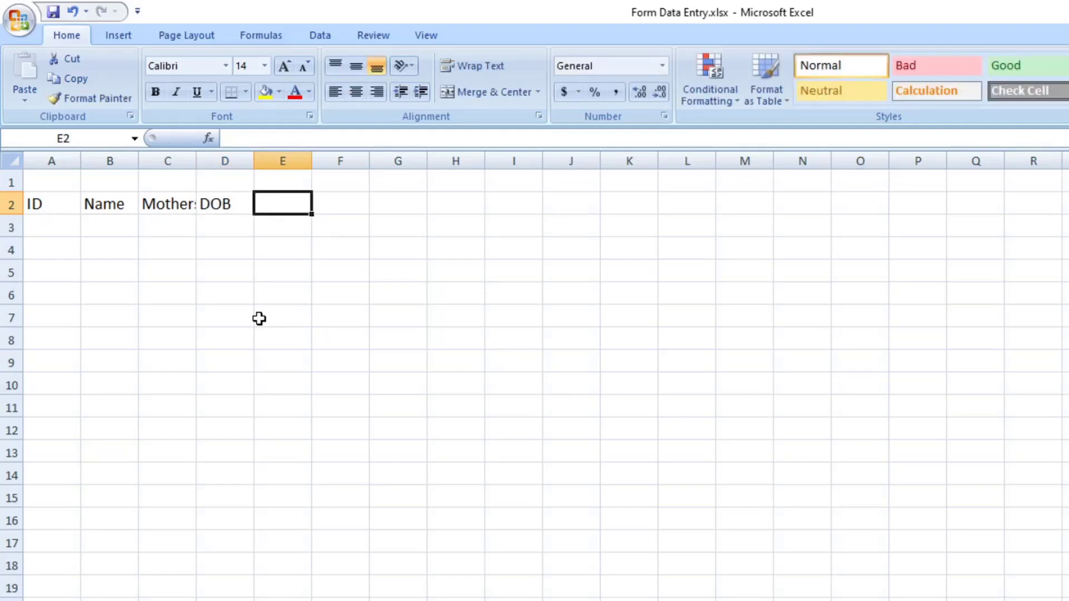
Enter the headers Post, Working Shift, Gender, Address and Contact No. in E2:I2
type("POS")
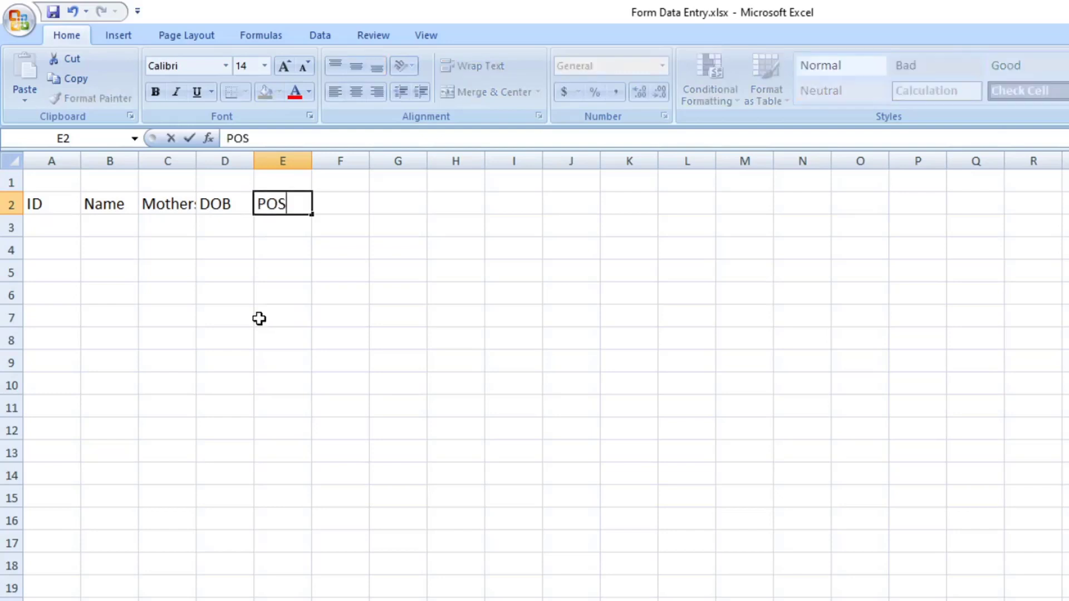
type("T")
key("BackSpace")
key("BackSpace")
key("BackSpace")
type("ost")
key("Tab")
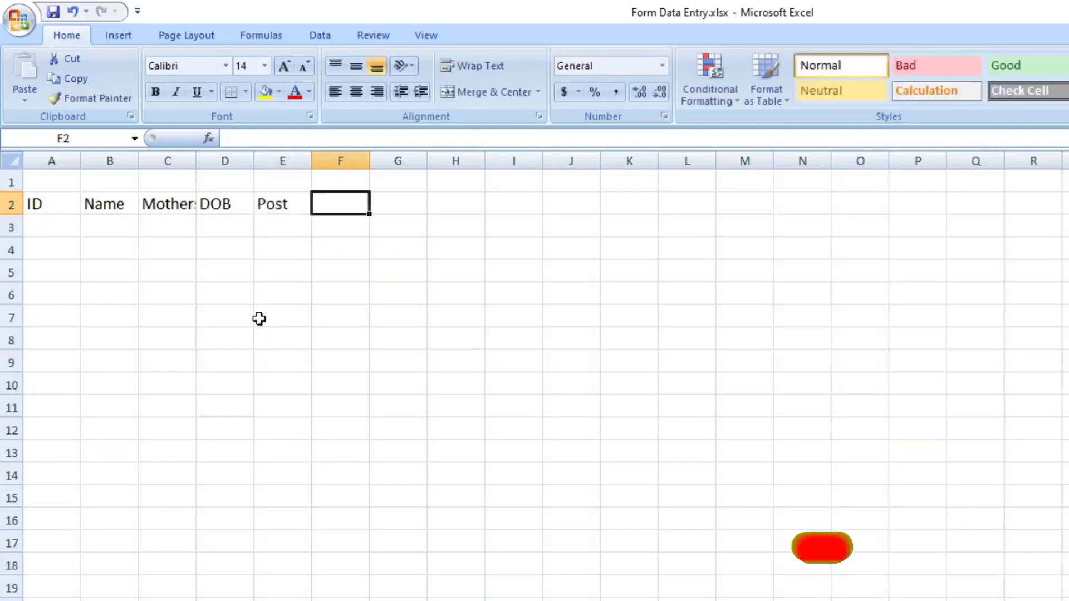
type("Working")
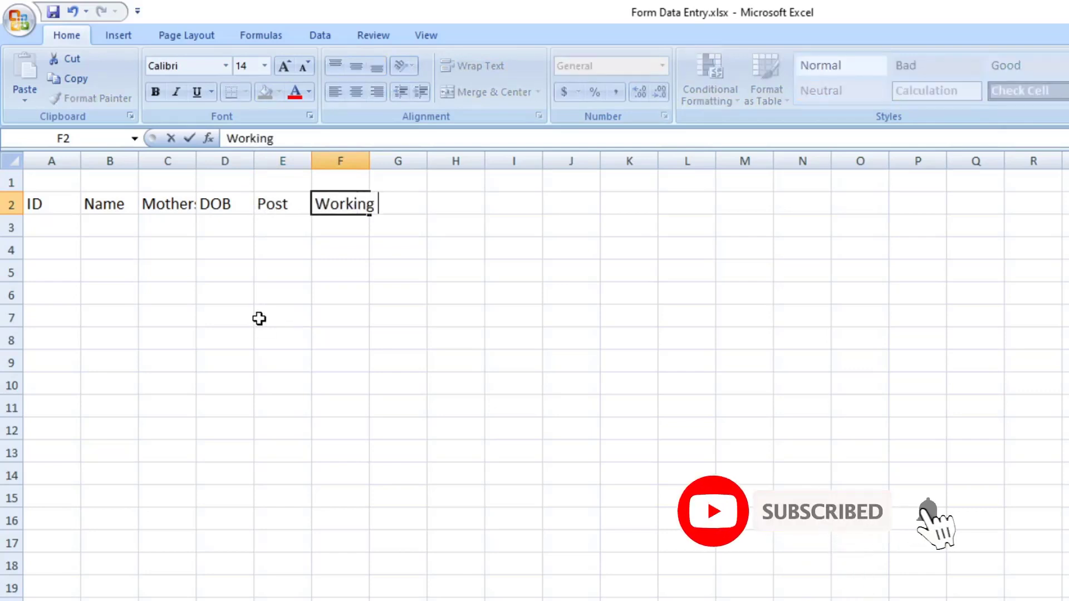
type(" Shift")
key("Tab")
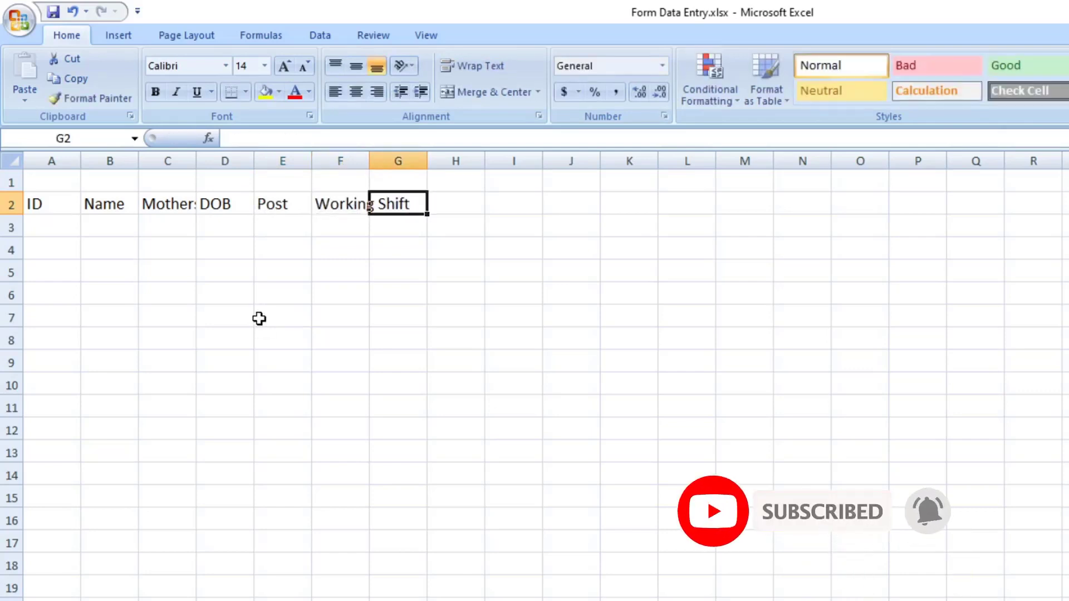
type("Gender")
key("Tab")
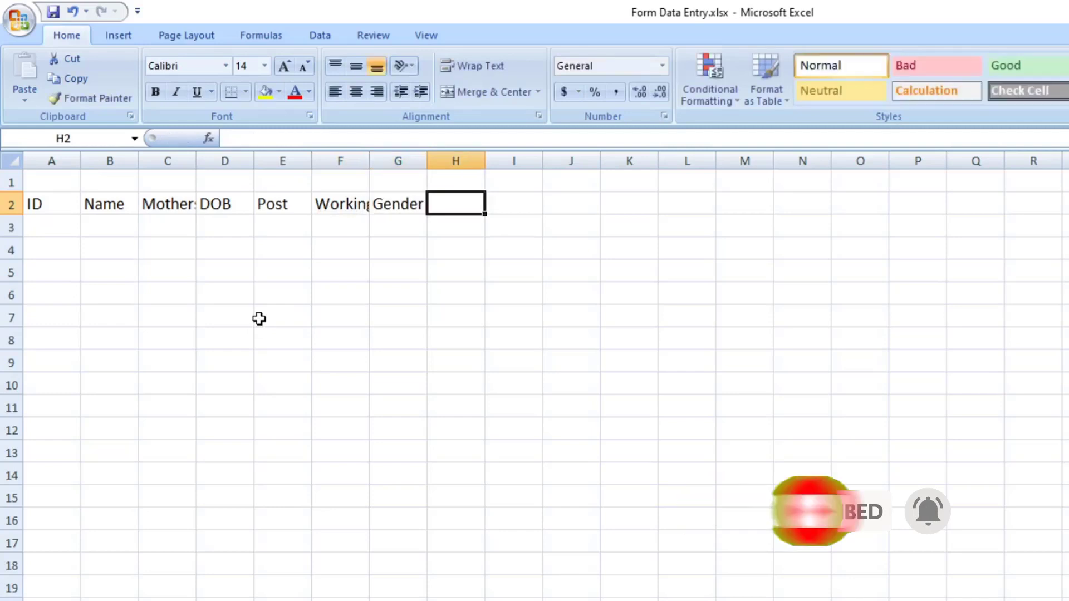
type("Address")
key("Tab")
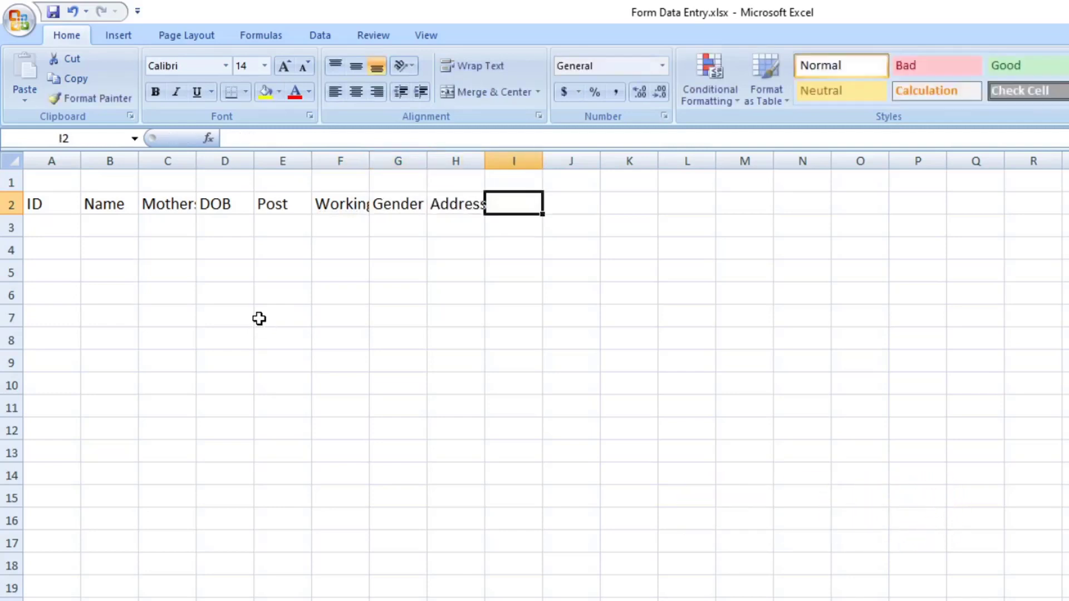
type("Contact")
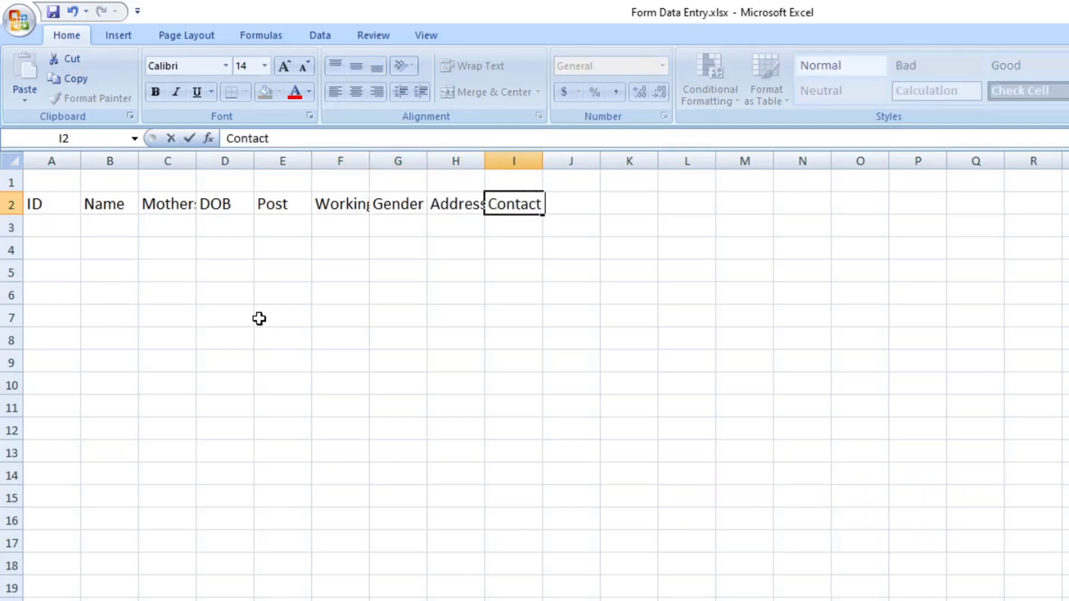
type(" No.")
key("Tab")
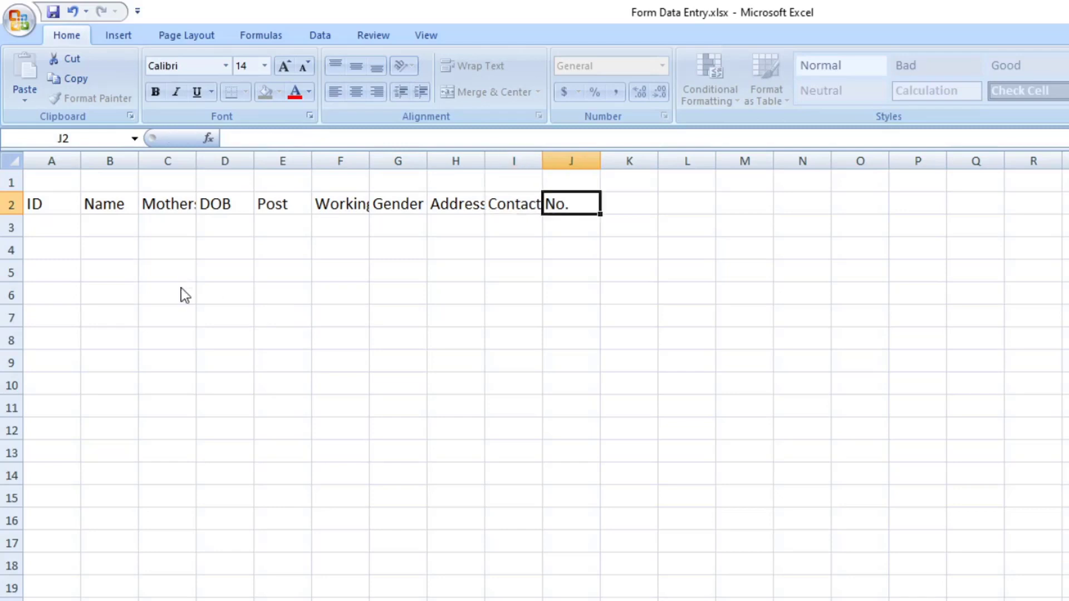
Make the header row from ID to Contact No. bold with an olive-green fill
left_click(80, 206)
left_click(107, 202)
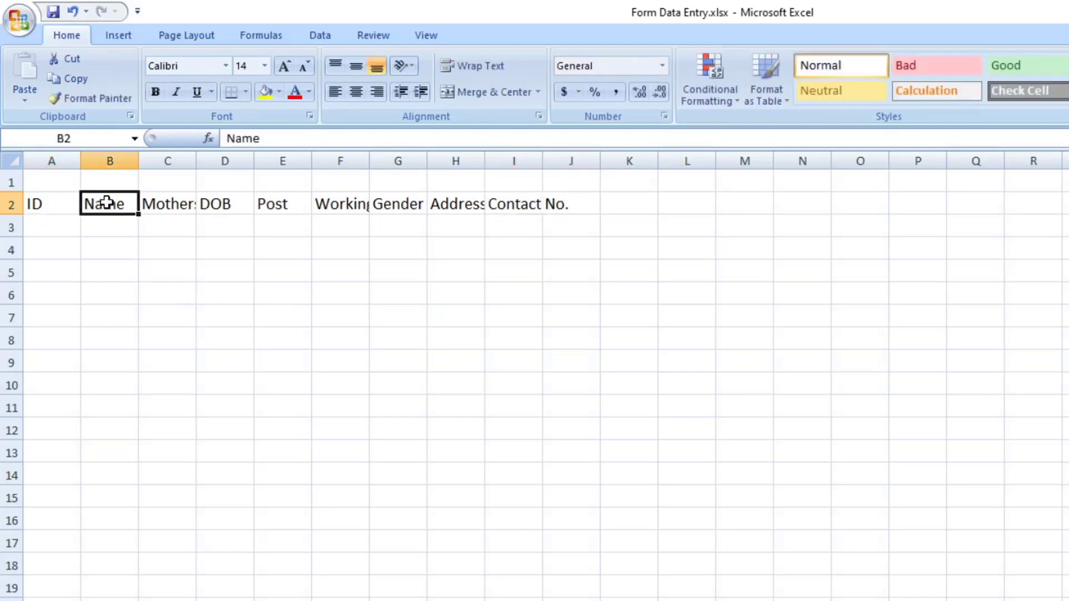
left_click(168, 203)
left_click(218, 202)
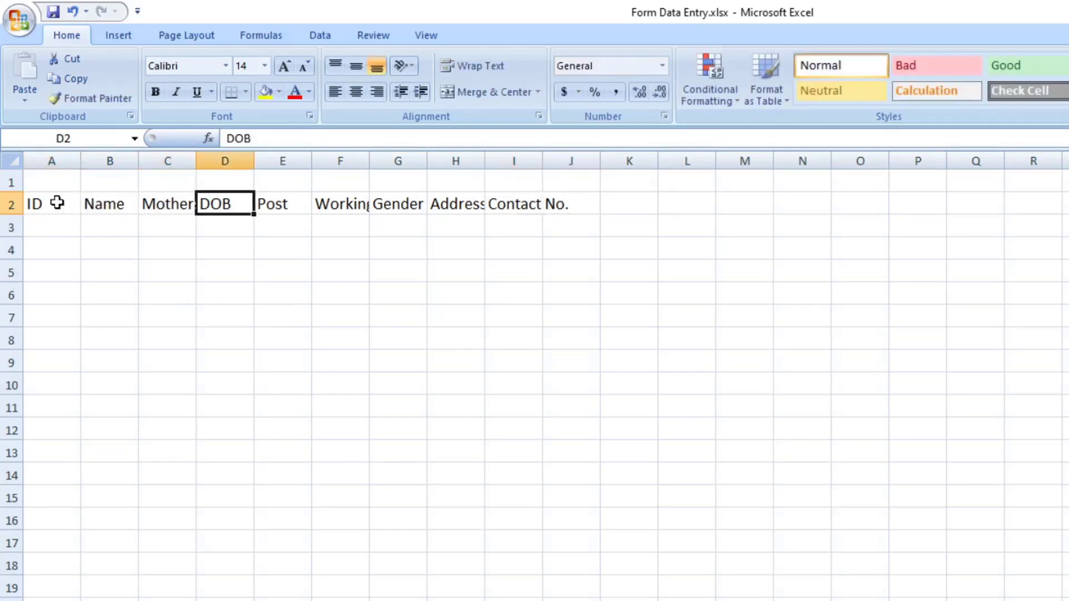
left_click_drag(52, 201, 557, 204)
left_click(156, 93)
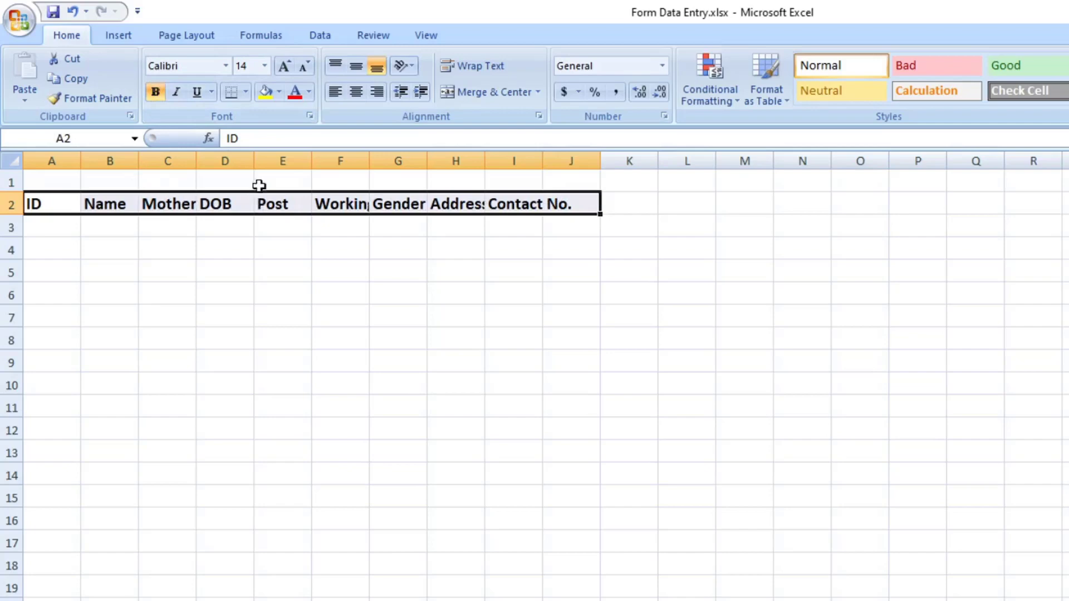
left_click(277, 92)
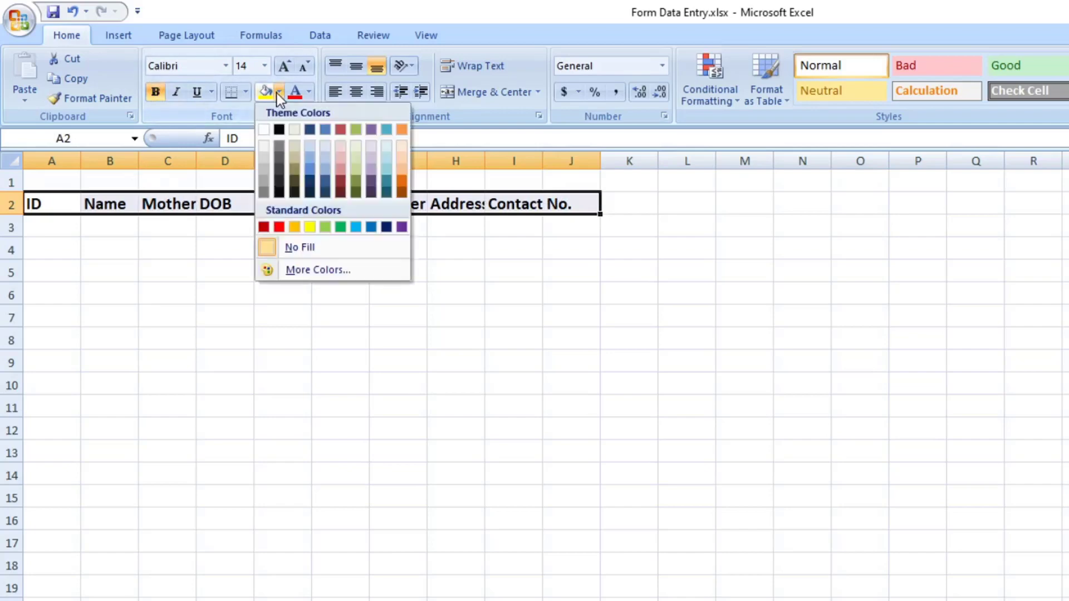
left_click(356, 170)
left_click(186, 245)
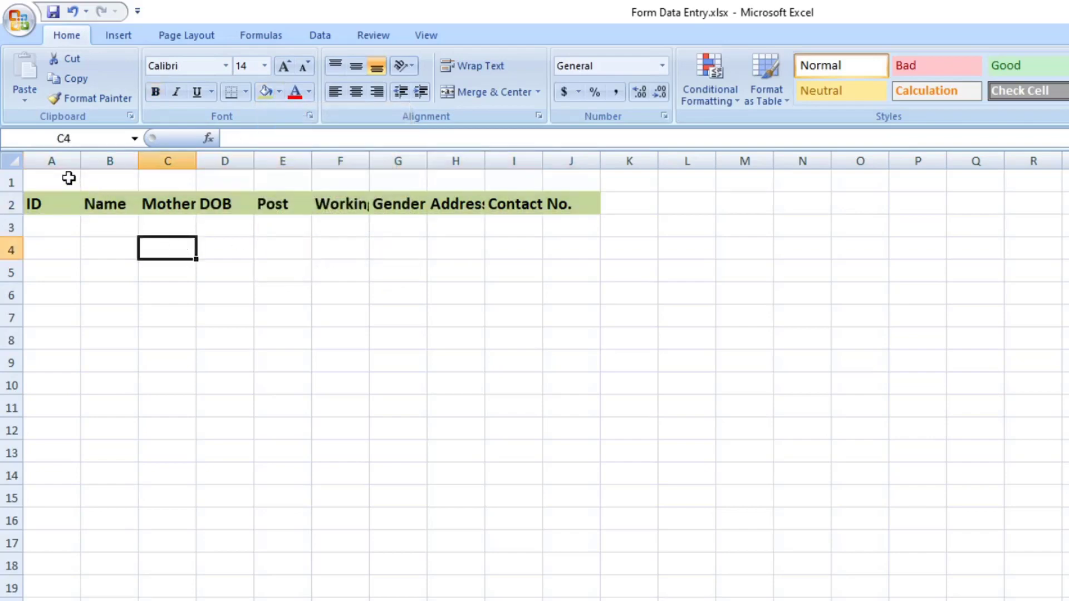
Merge and centre A1:J1, middle-align it, and enter the title 'Worker Details'
left_click_drag(68, 178, 572, 176)
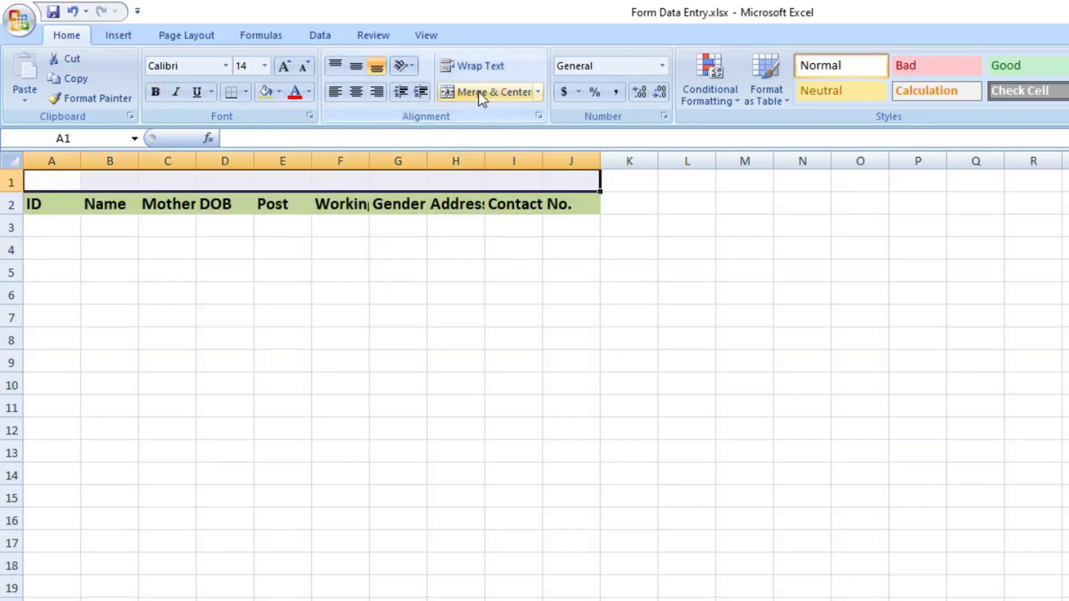
left_click(495, 95)
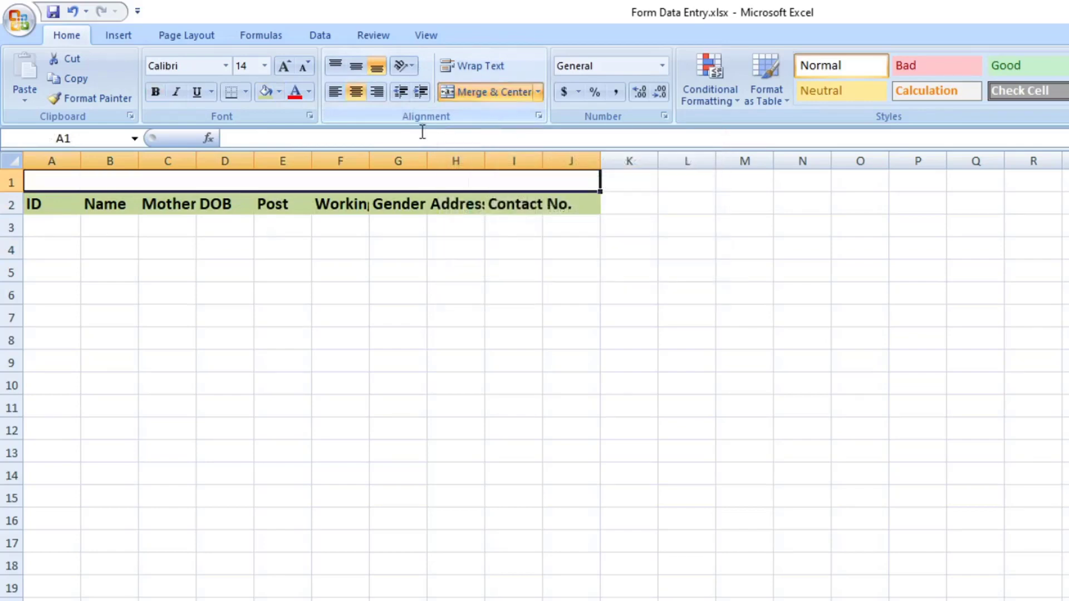
left_click(359, 74)
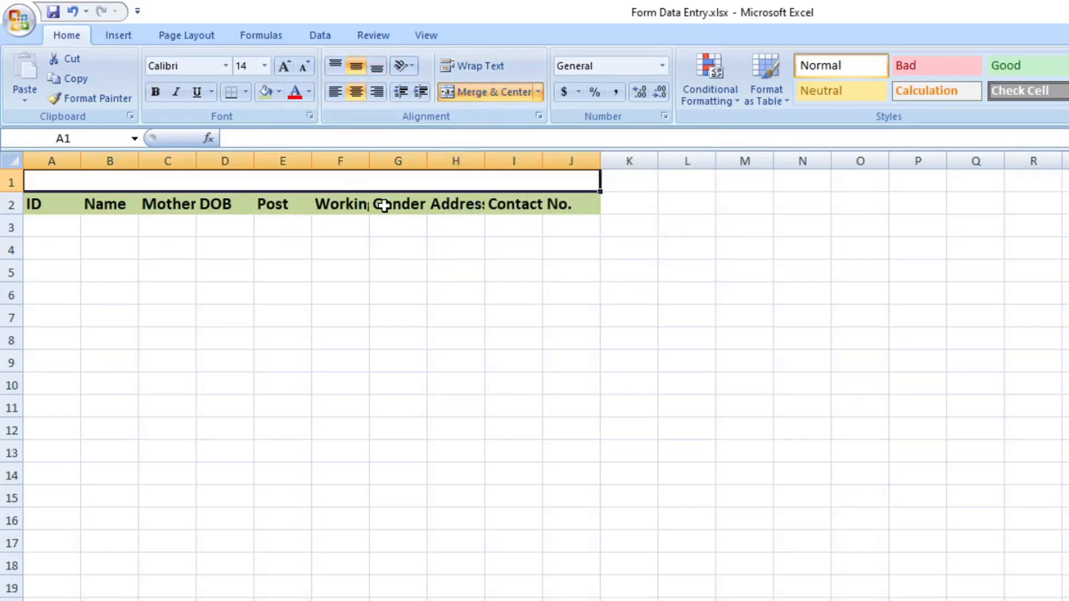
type("Worke")
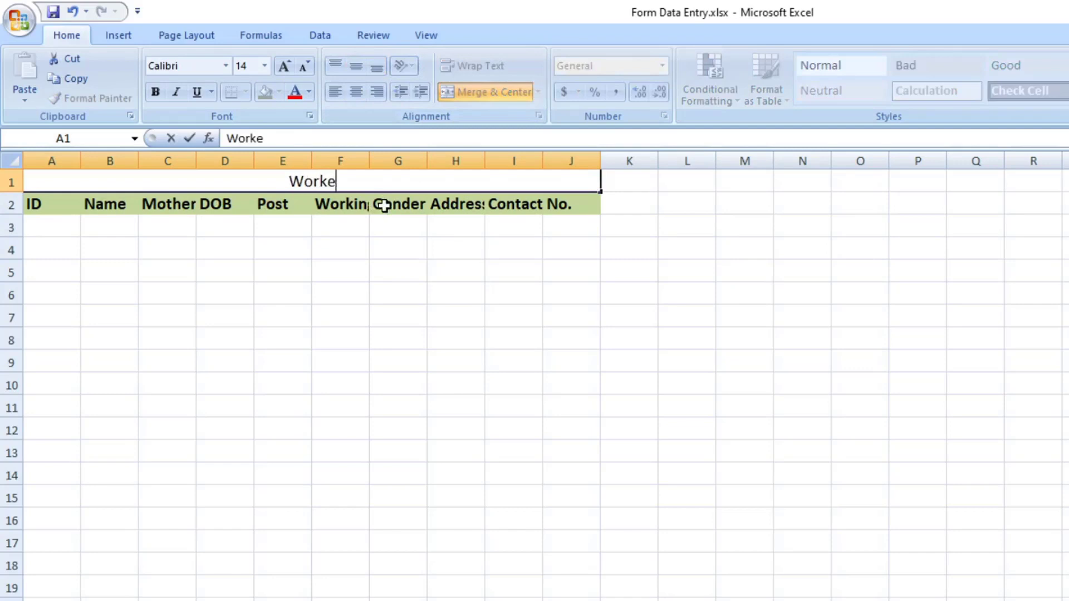
type("r Details")
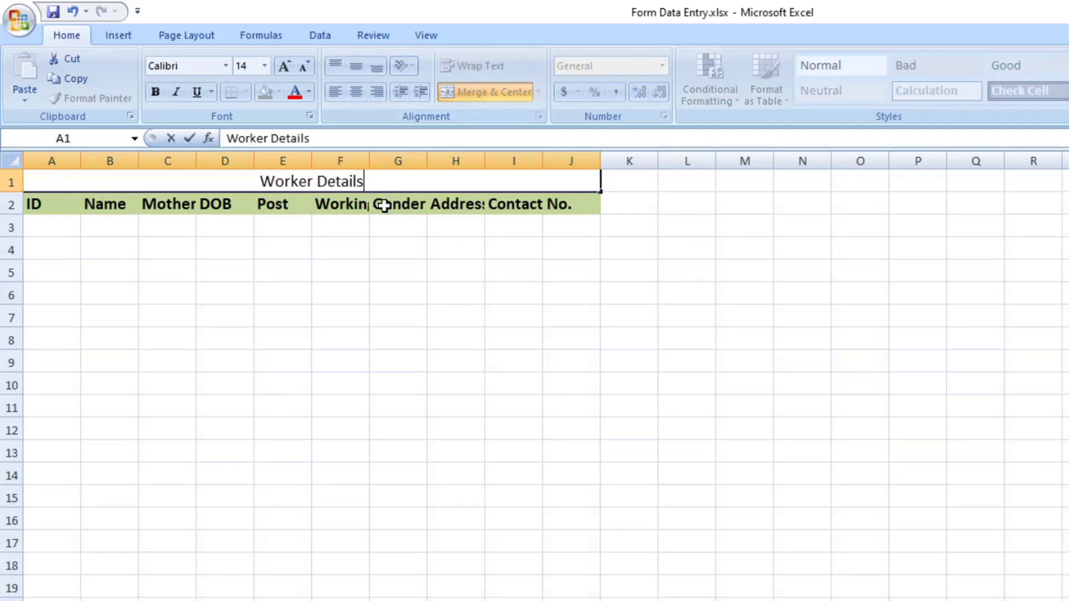
left_click(243, 212)
Format the title bold at 20 points, with white text on a teal fill
left_click(255, 179)
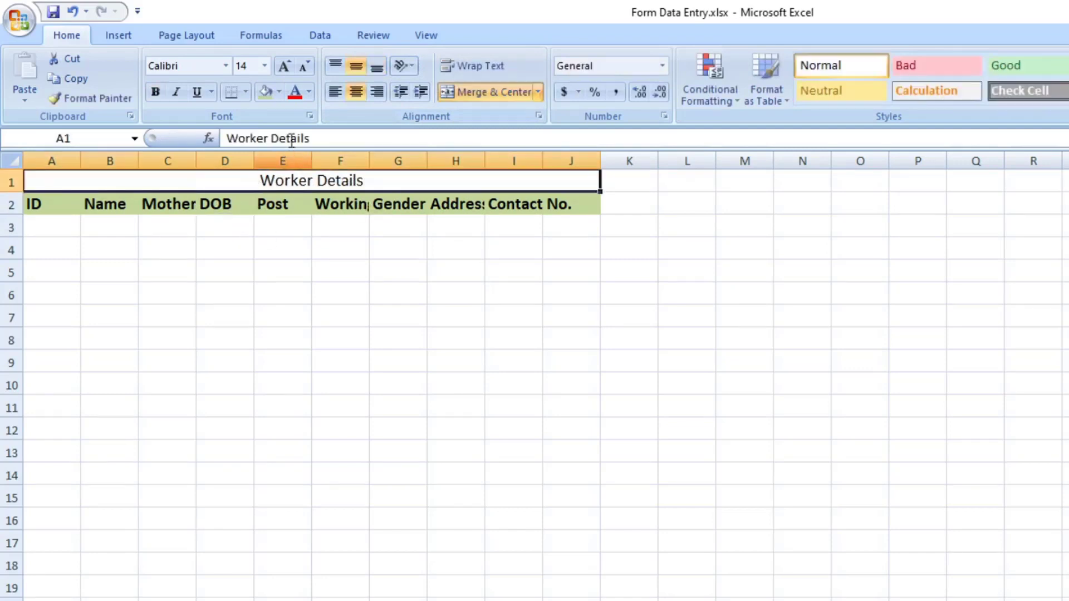
left_click(281, 66)
double_click(281, 65)
left_click(281, 65)
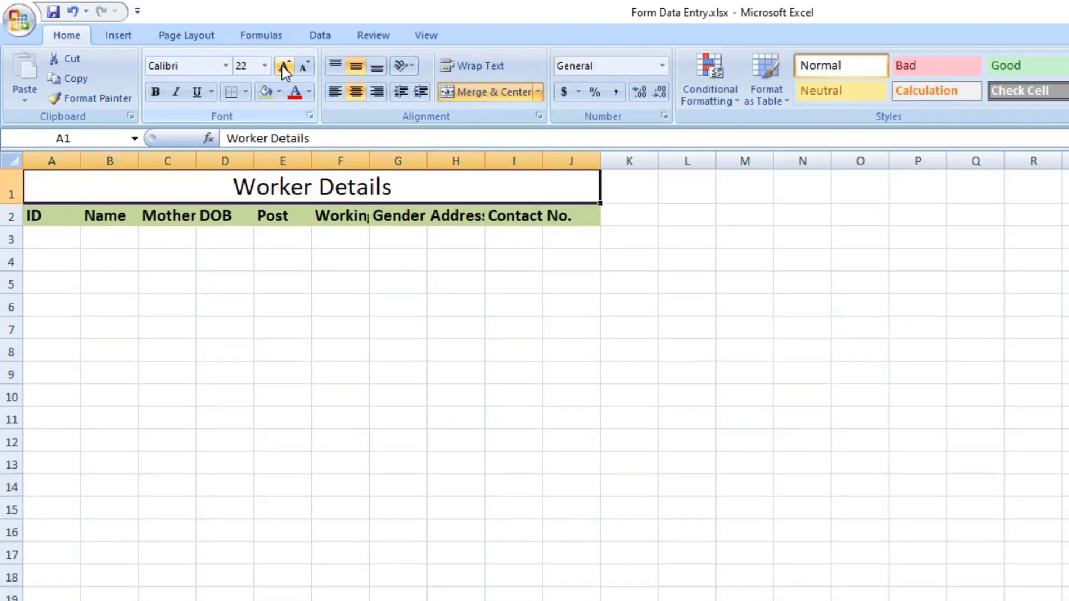
left_click(304, 67)
left_click(156, 91)
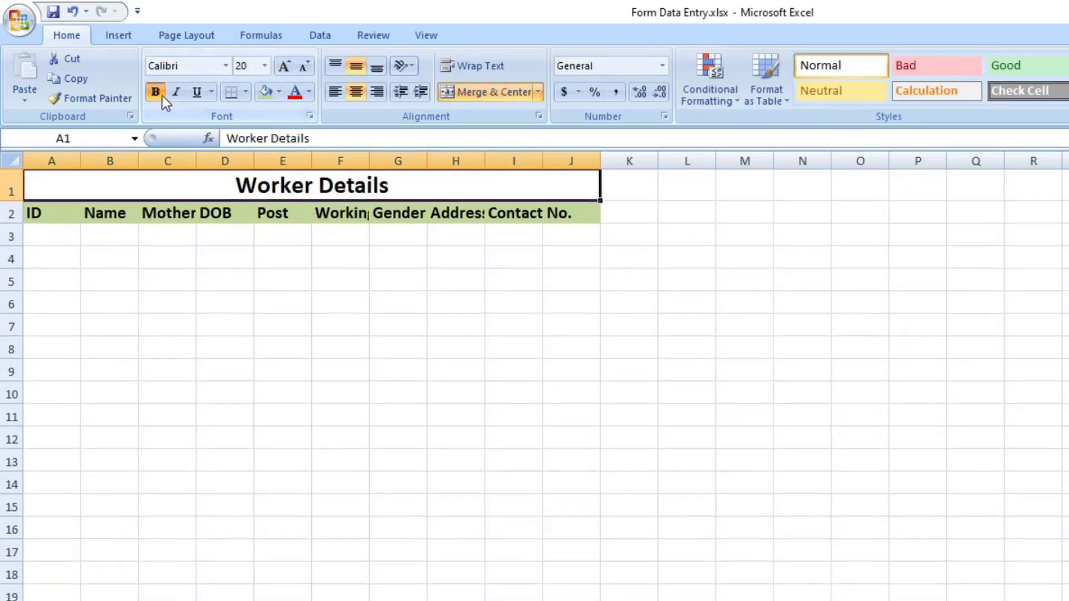
left_click(279, 91)
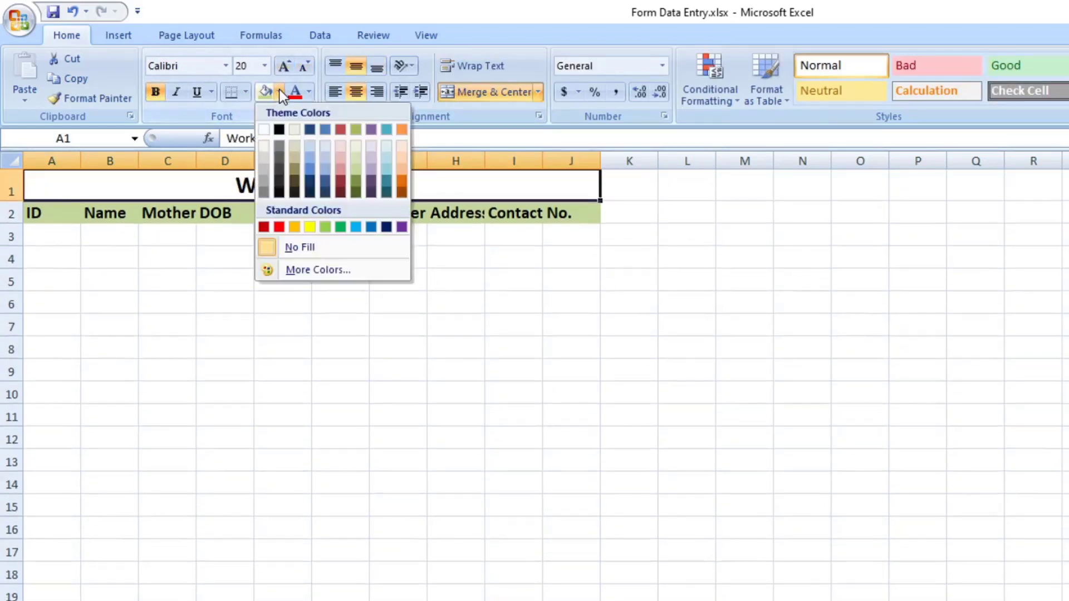
left_click(387, 176)
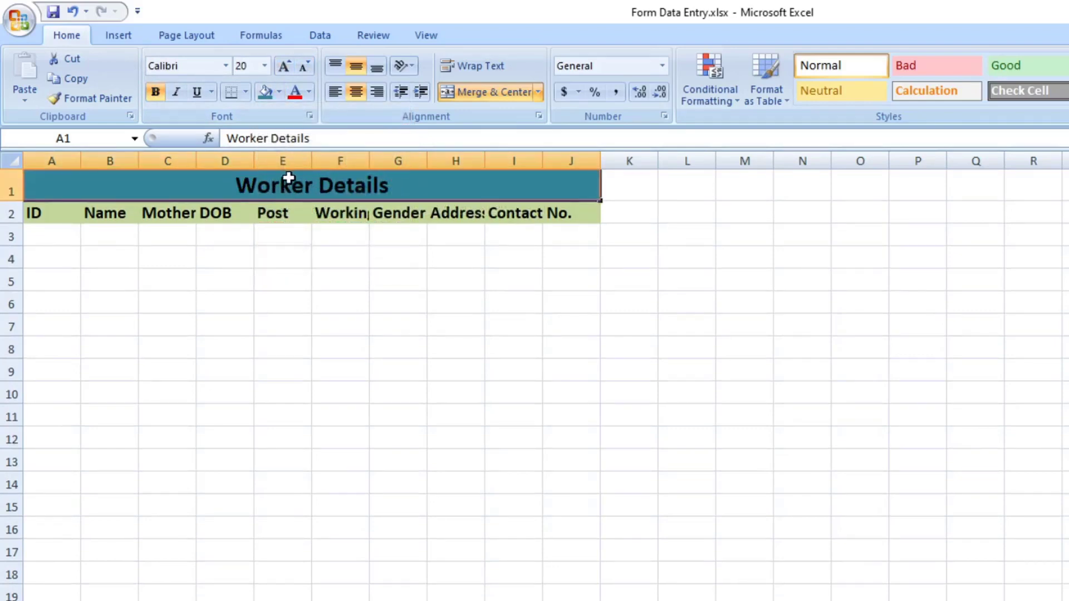
left_click(309, 92)
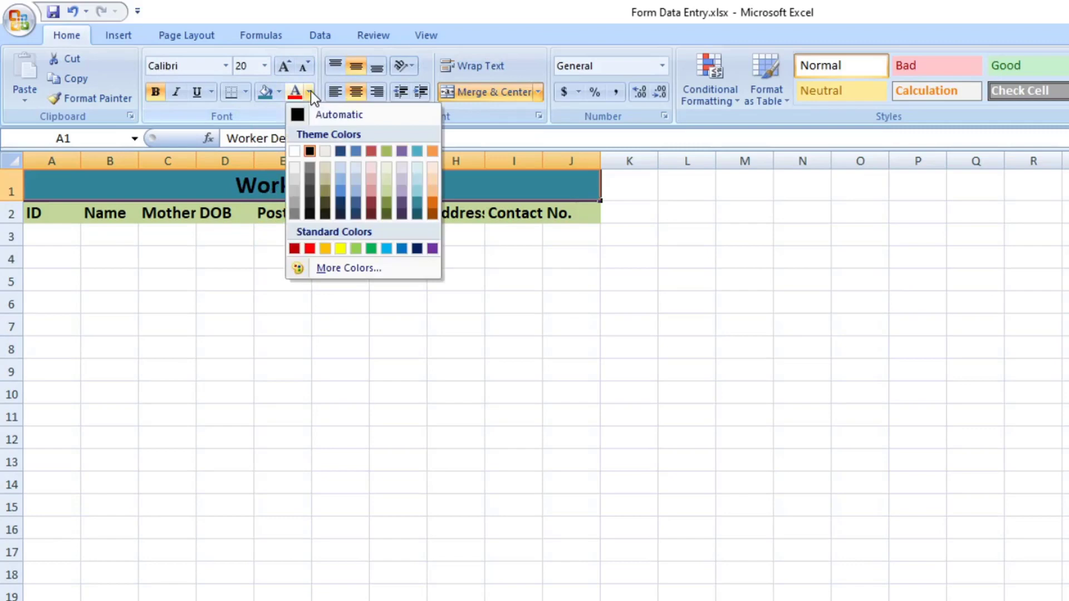
left_click(297, 150)
left_click(270, 234)
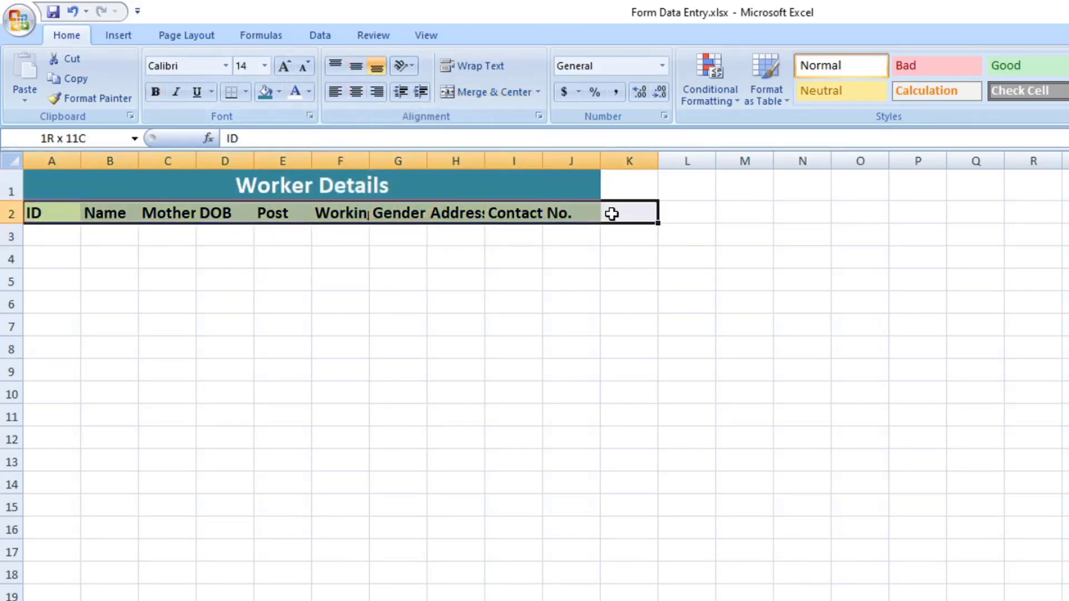
Centre the row 2 headers both ways, widen the columns, and select the table range A1:I23
left_click_drag(52, 217, 596, 215)
left_click(357, 91)
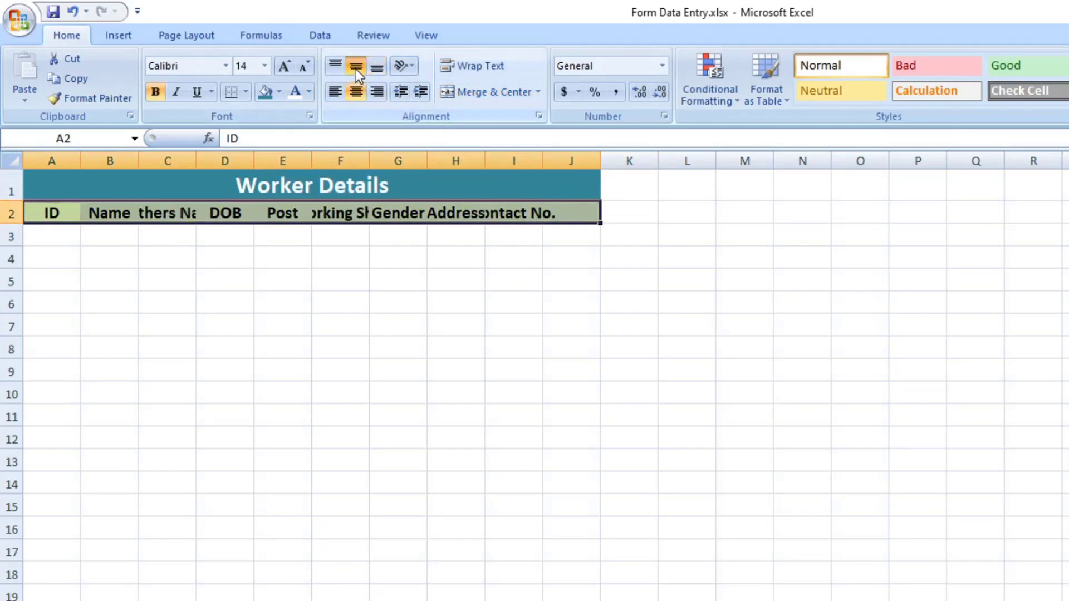
left_click(356, 66)
left_click(199, 245)
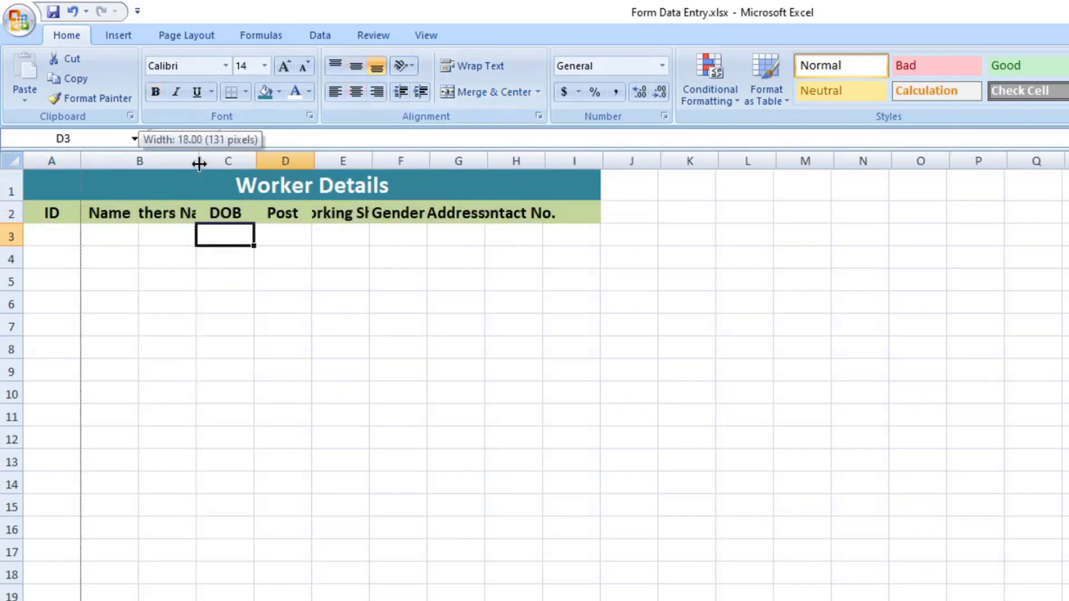
left_click_drag(138, 161, 319, 161)
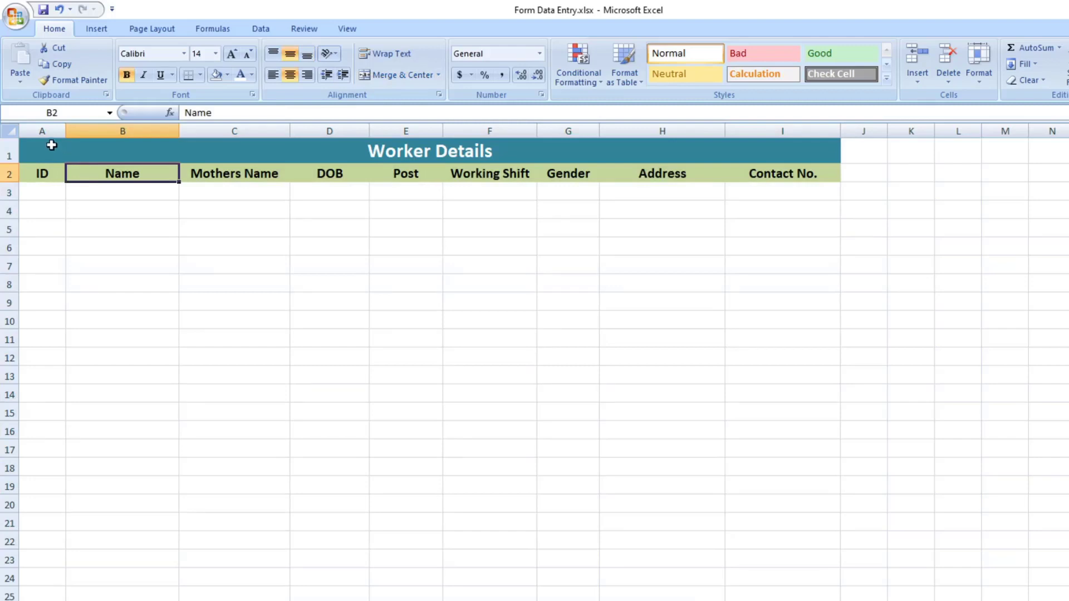
left_click_drag(41, 143, 591, 558)
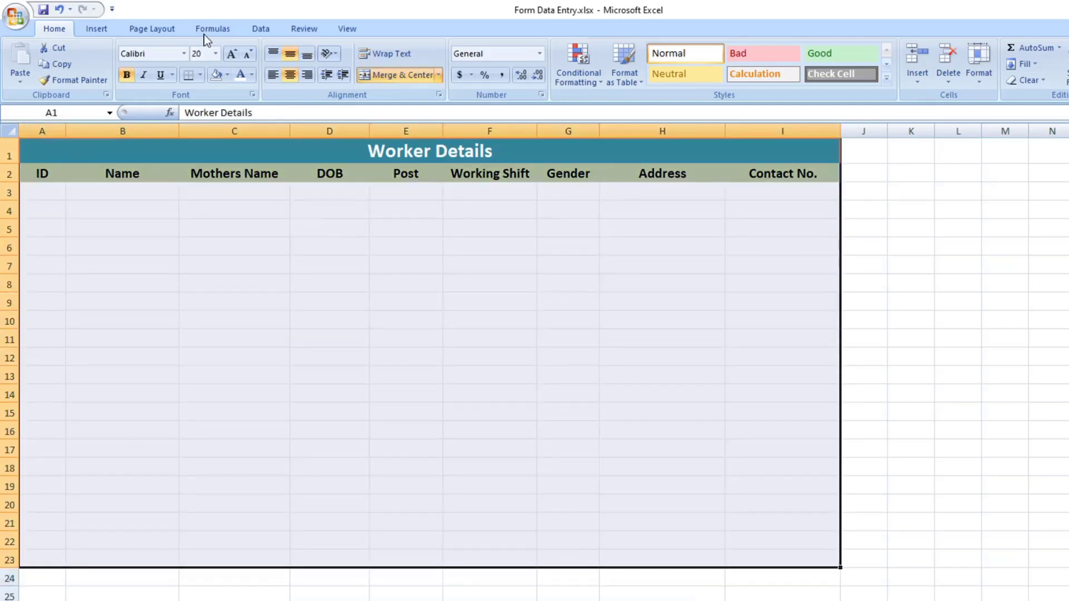
Apply All Borders to the Worker Details table, then select cell A3
left_click(201, 75)
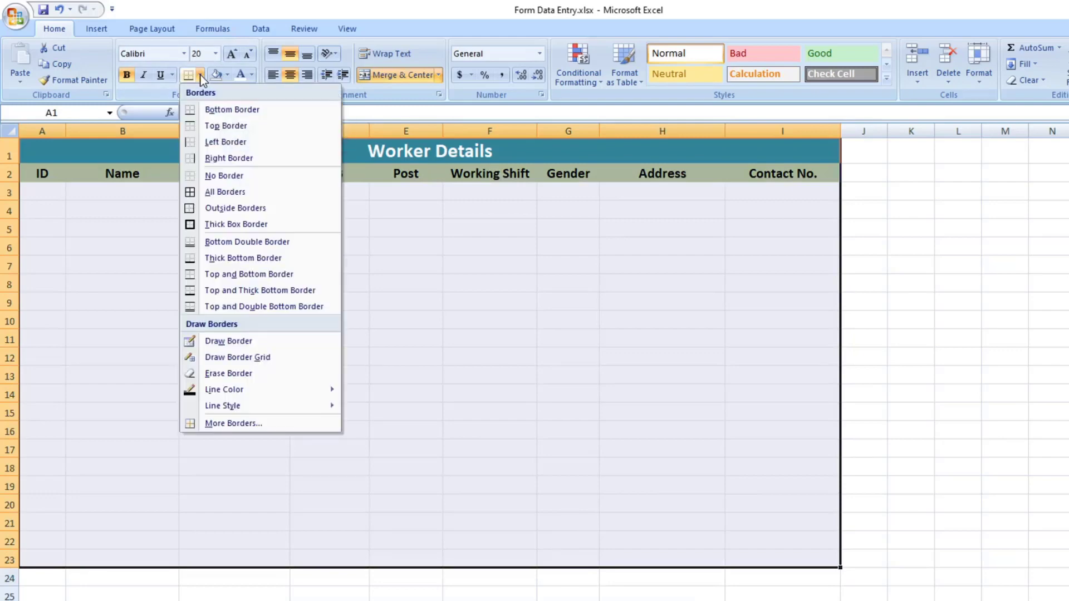
left_click(249, 192)
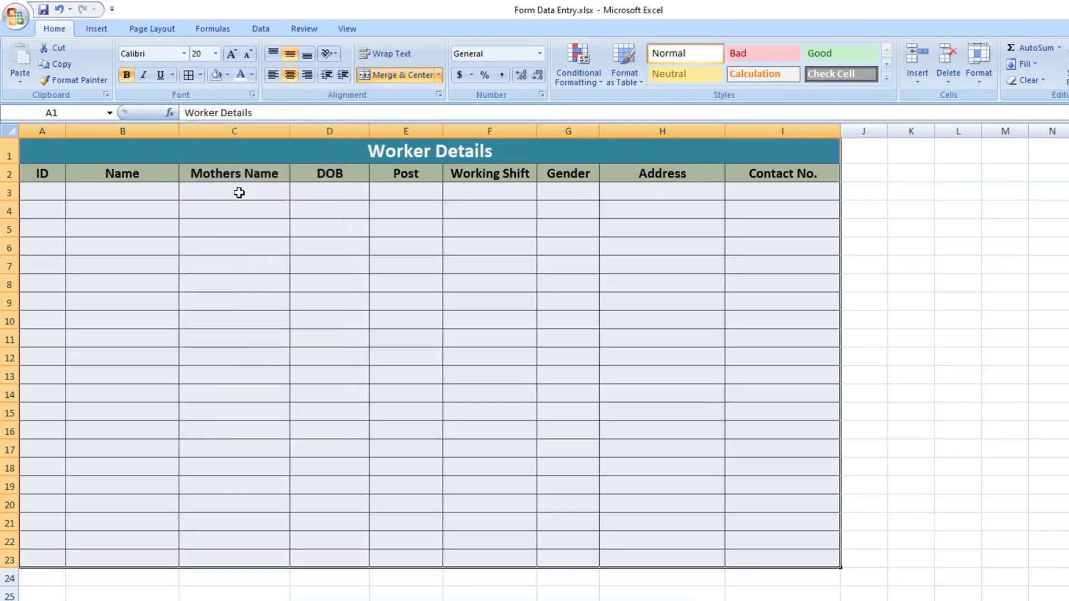
left_click(239, 192)
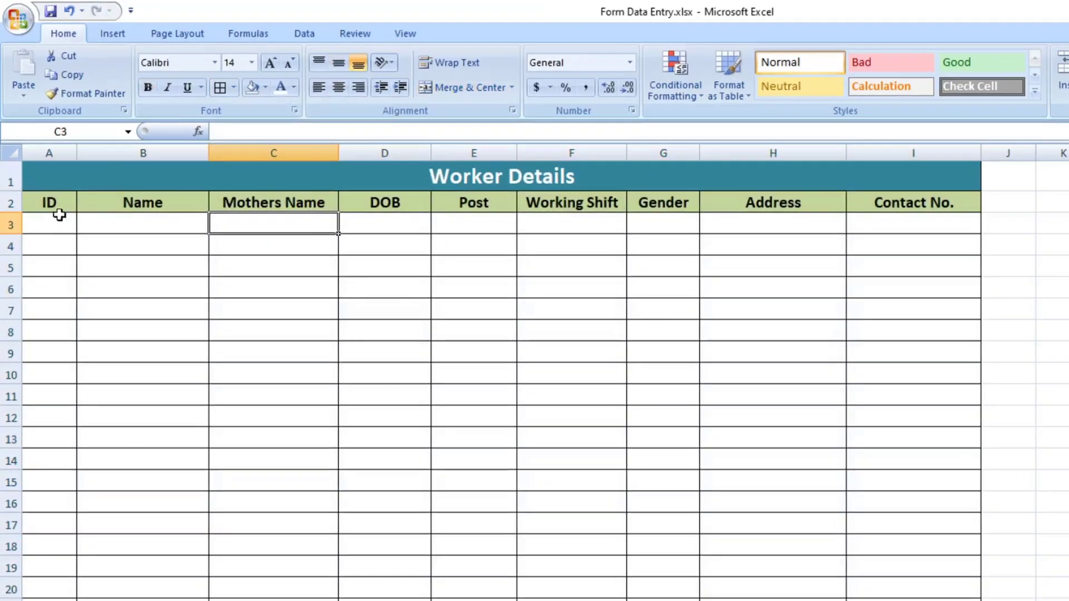
left_click(53, 175)
left_click(127, 208)
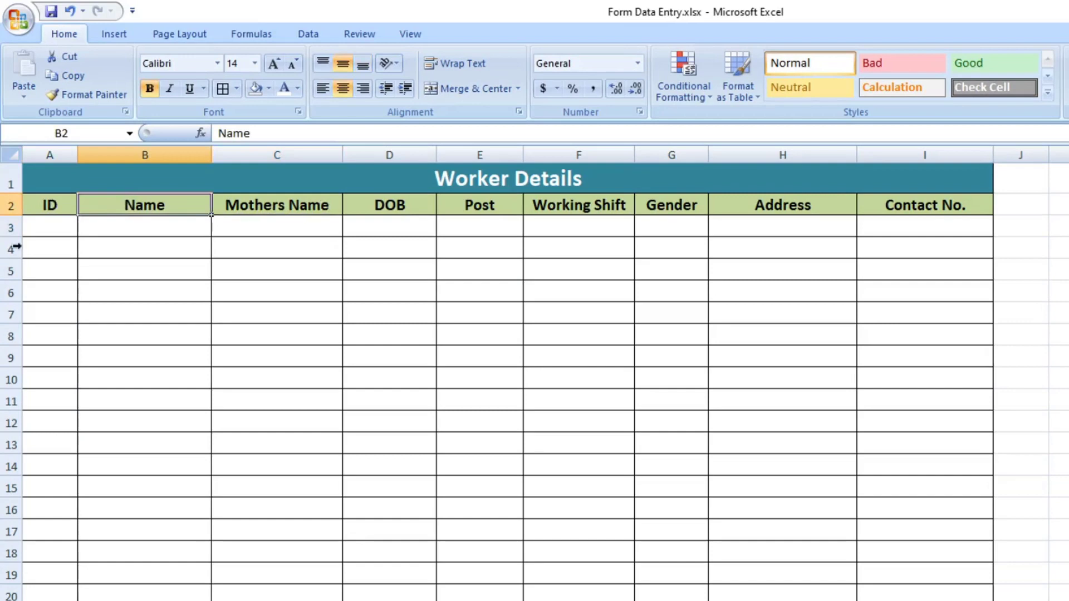
left_click(54, 230)
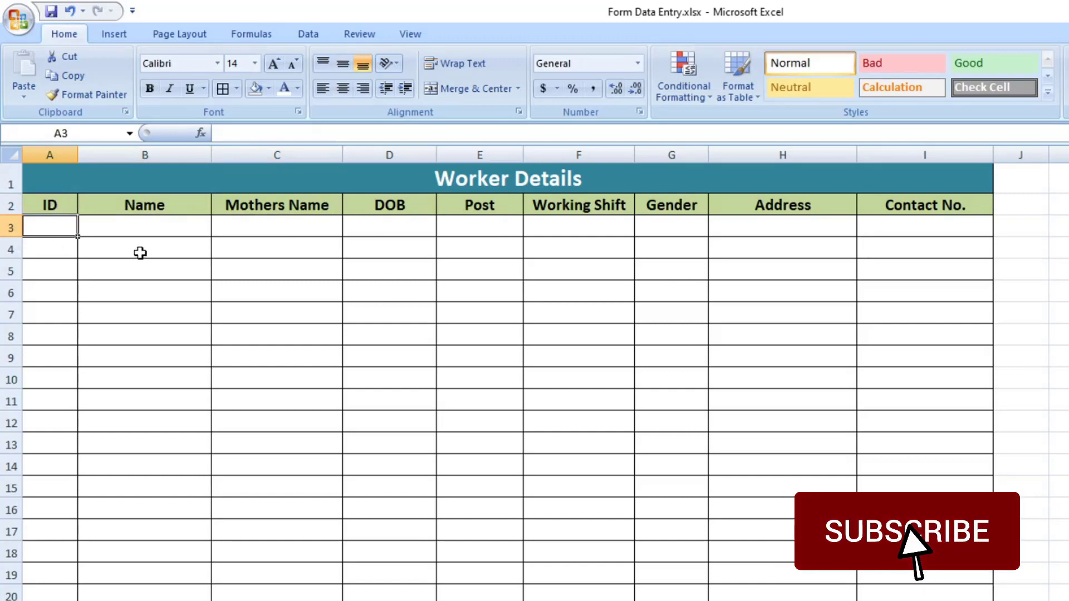
In Excel Options, add the Form command from All Commands to the Quick Access Toolbar
left_click(19, 20)
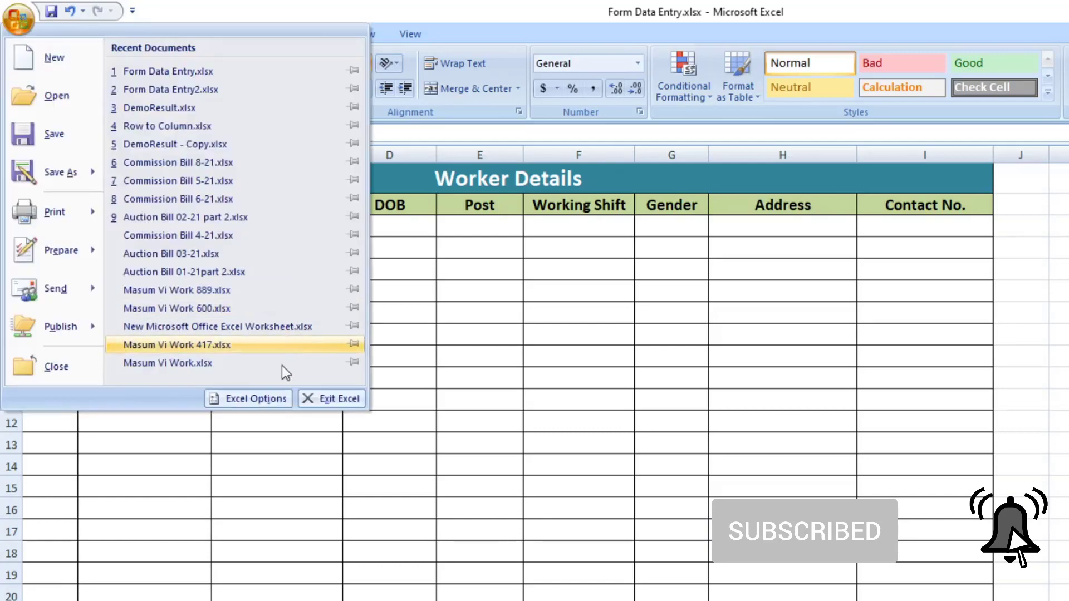
left_click(251, 398)
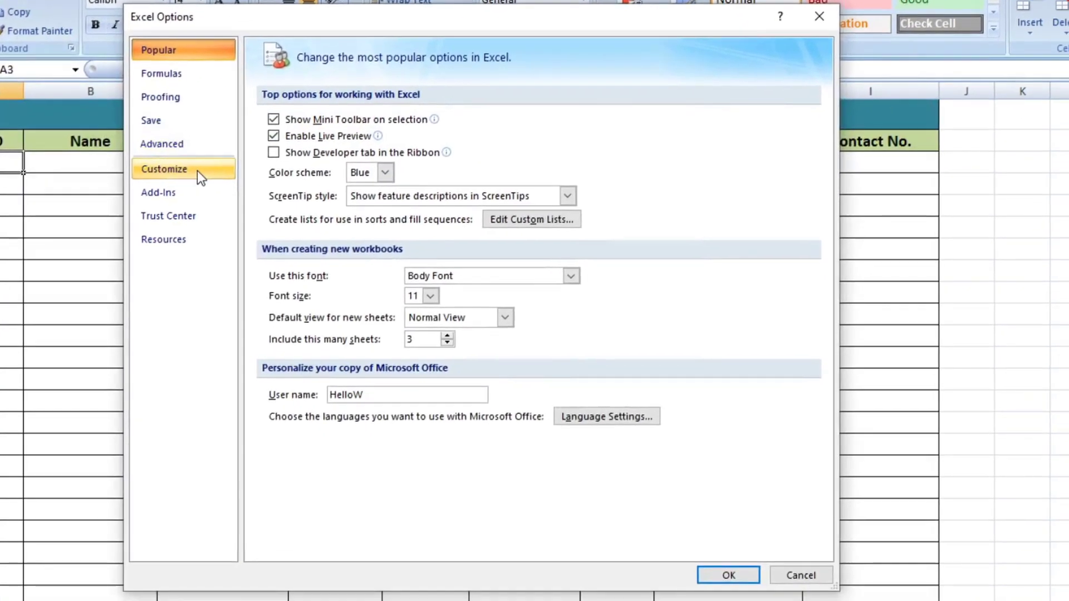
left_click(215, 192)
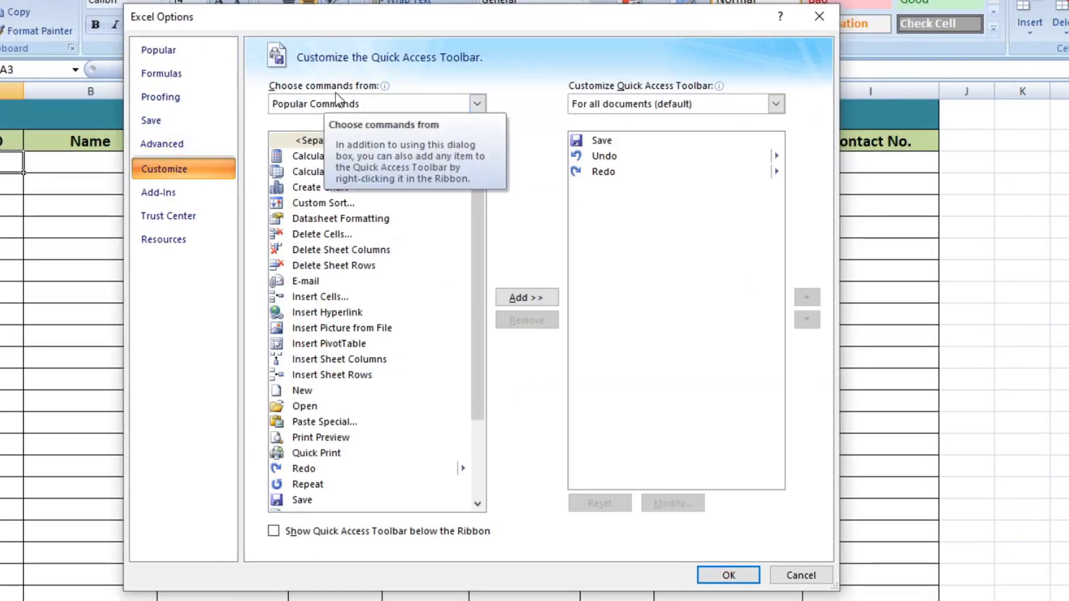
left_click(369, 104)
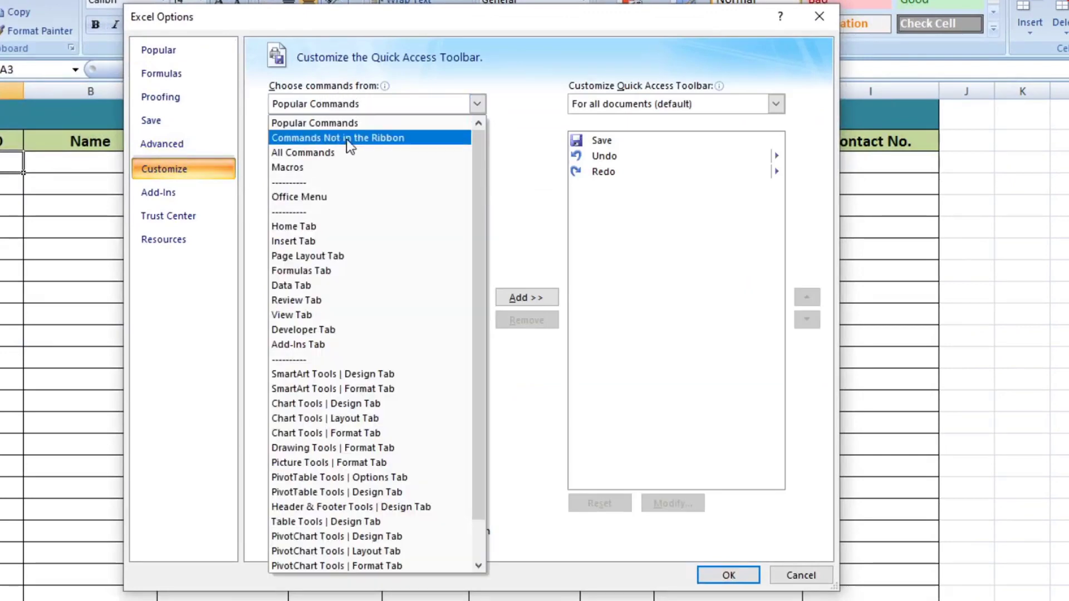
left_click(311, 153)
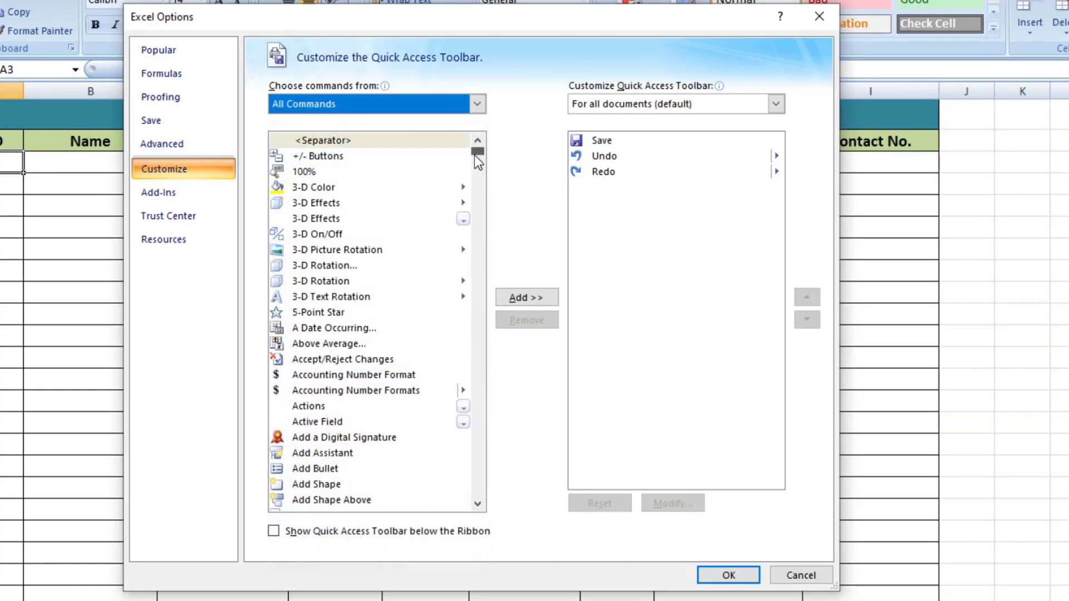
left_click_drag(477, 152, 482, 273)
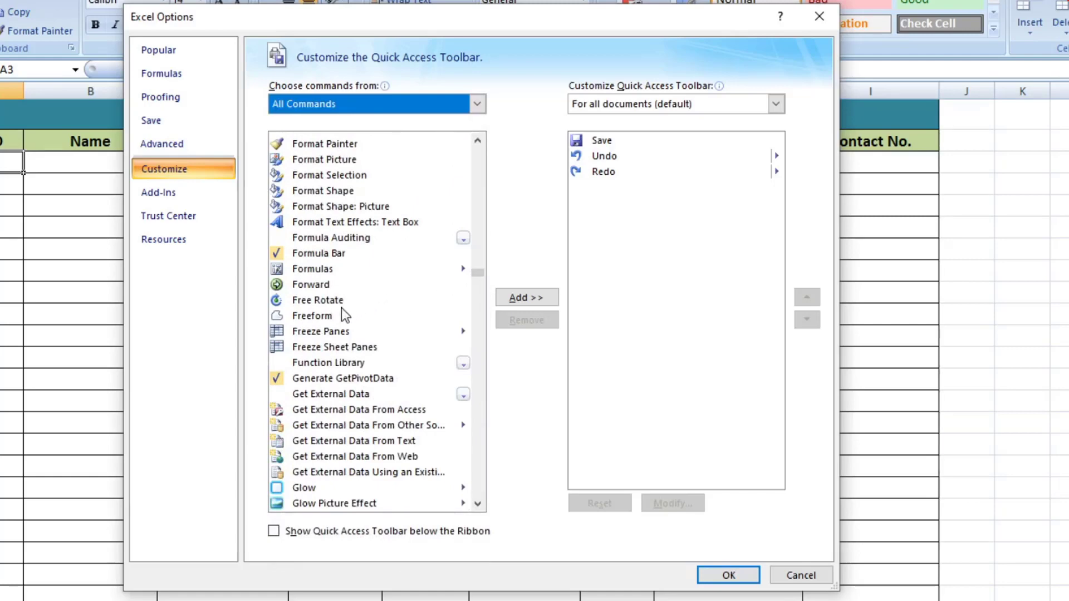
scroll(341, 267, "up", 3)
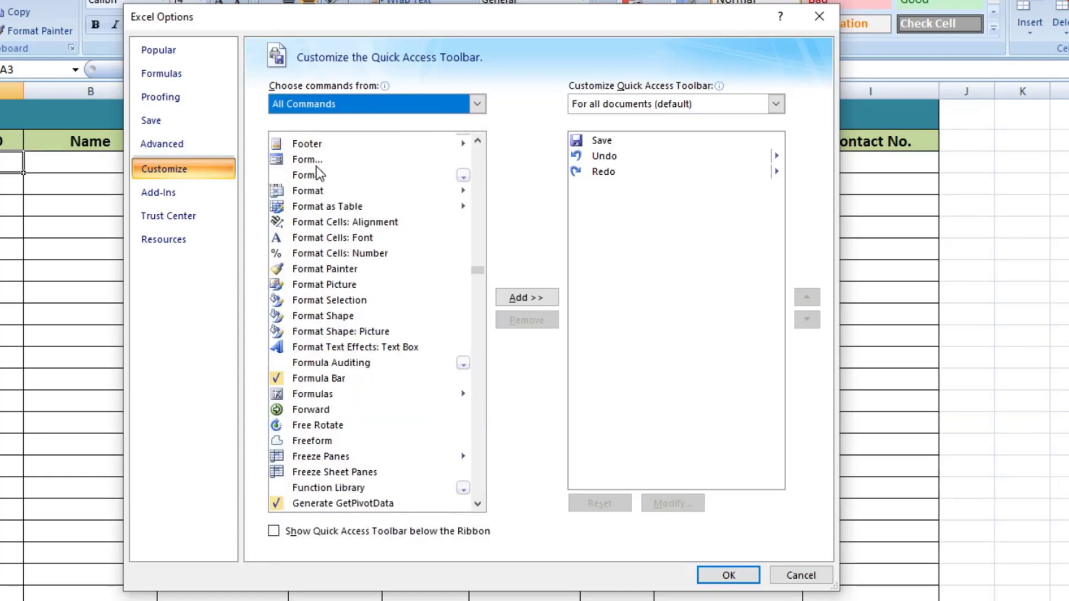
scroll(317, 173, "up", 1)
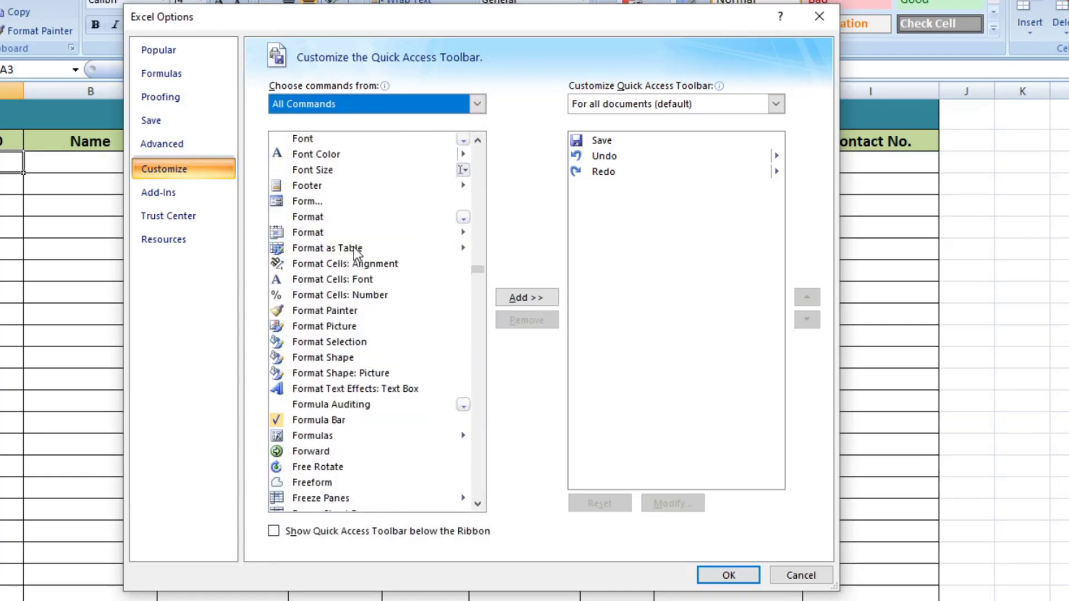
left_click(318, 203)
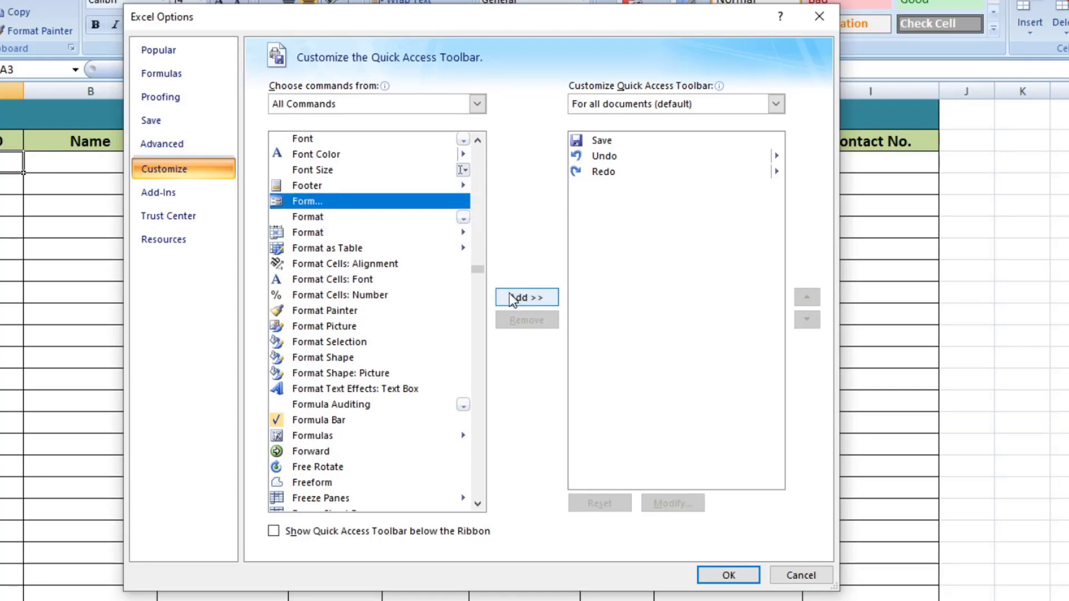
left_click(526, 301)
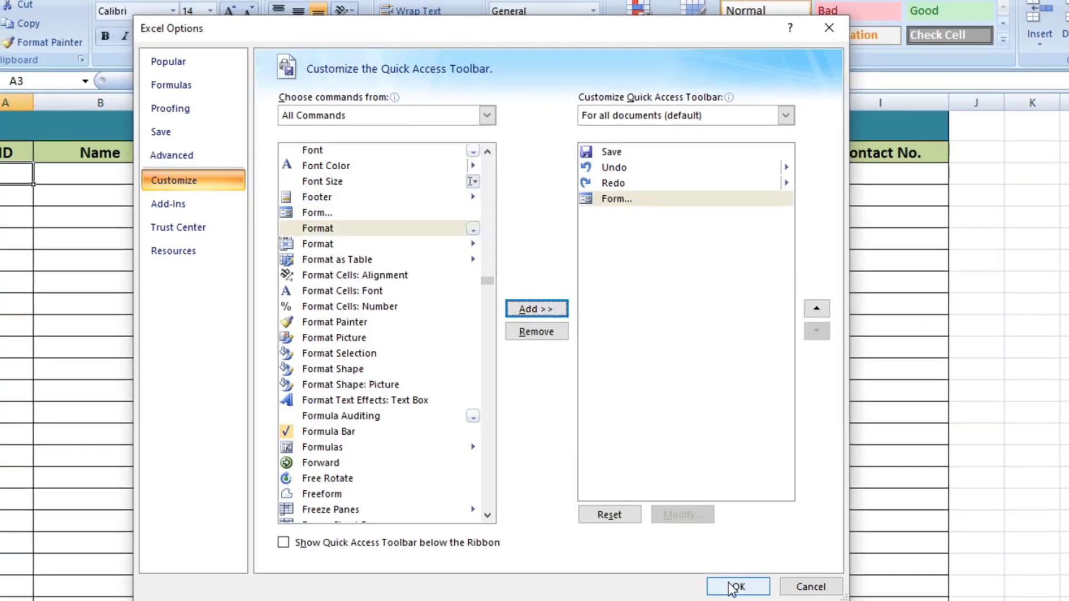
left_click(703, 580)
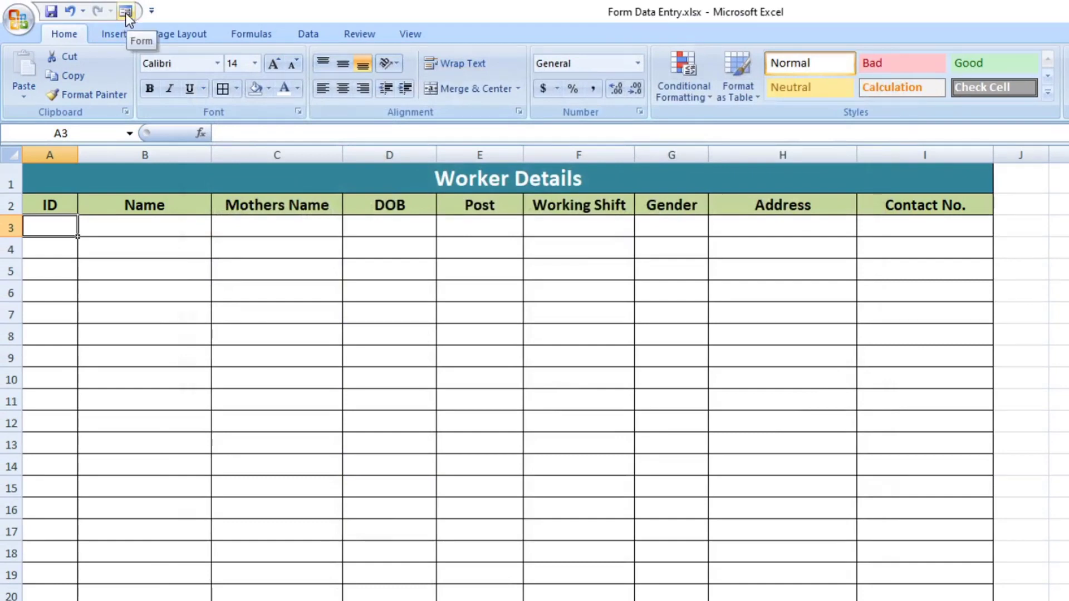
Select the header cells A2:I2, ID through Contact No., for the data form
left_click(127, 11)
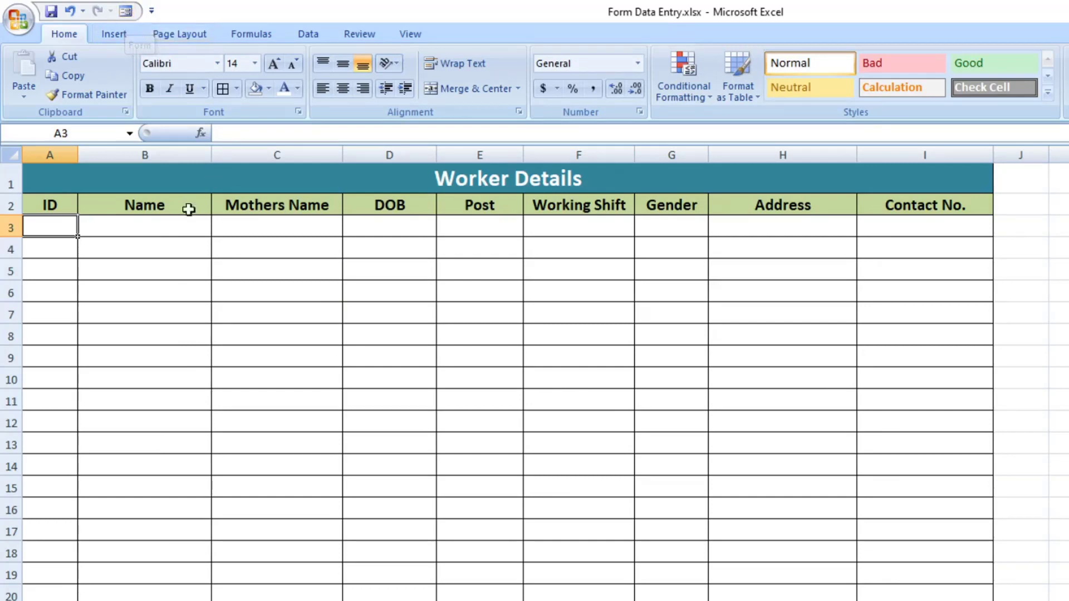
left_click_drag(72, 205, 947, 206)
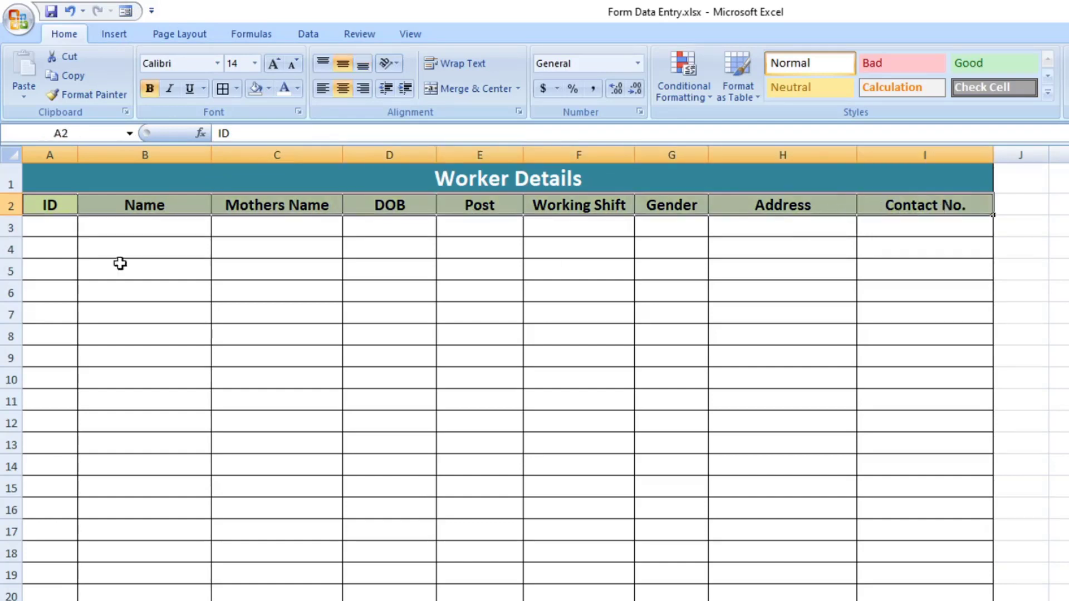
left_click(109, 233)
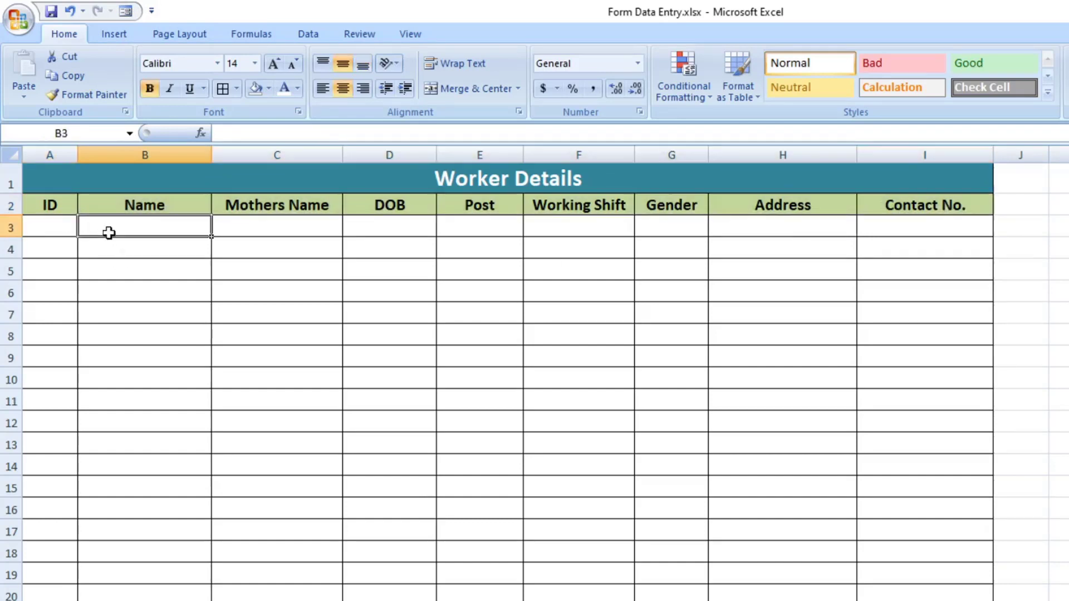
left_click_drag(36, 200, 913, 208)
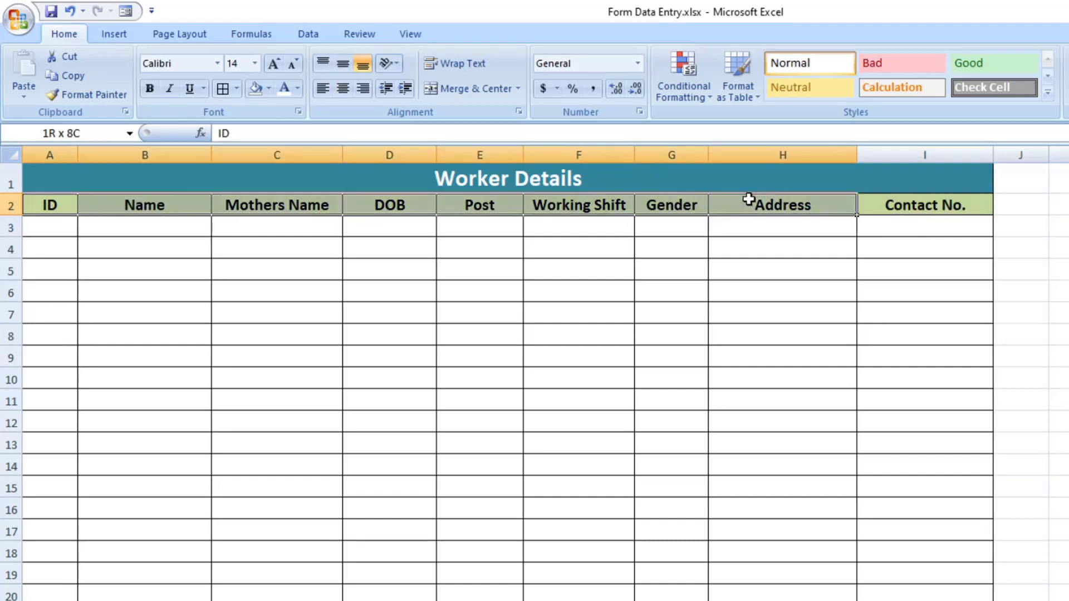
Launch the data form, accept row 2 as column labels, and move the form to the lower left
left_click(125, 15)
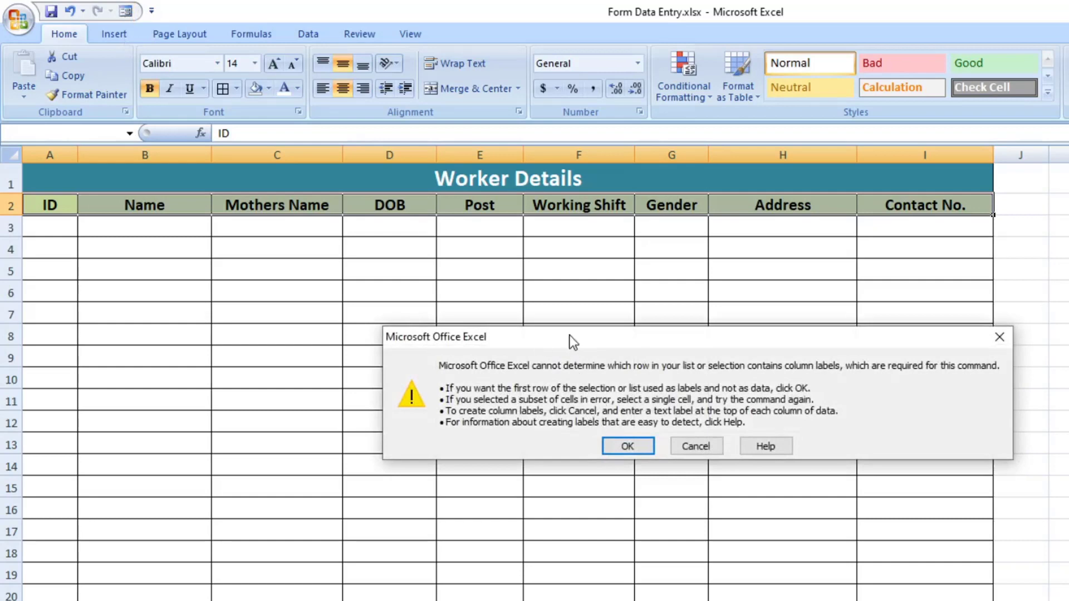
left_click_drag(569, 335, 296, 256)
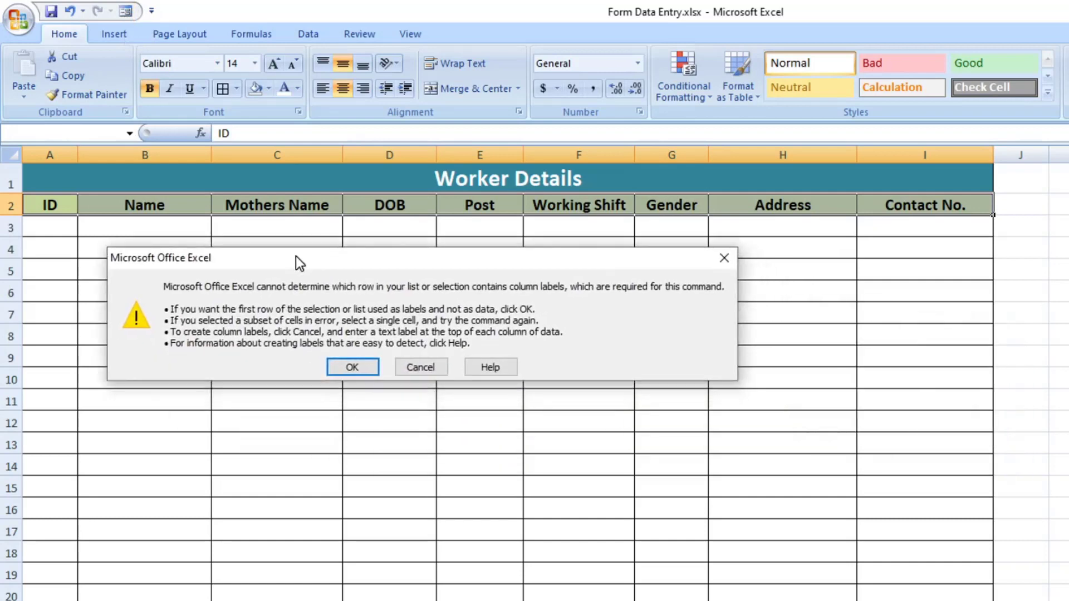
left_click(354, 368)
left_click_drag(378, 260, 313, 243)
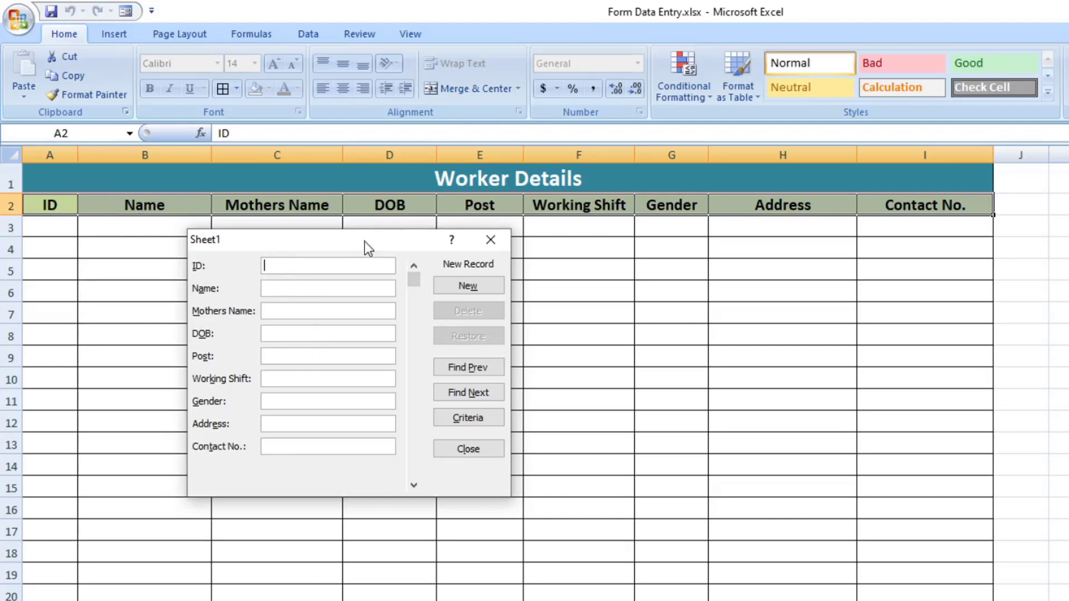
mouse_move(364, 242)
left_mouse_down()
mouse_move(407, 263)
mouse_move(682, 318)
mouse_move(281, 384)
mouse_move(222, 367)
mouse_move(243, 365)
left_mouse_up()
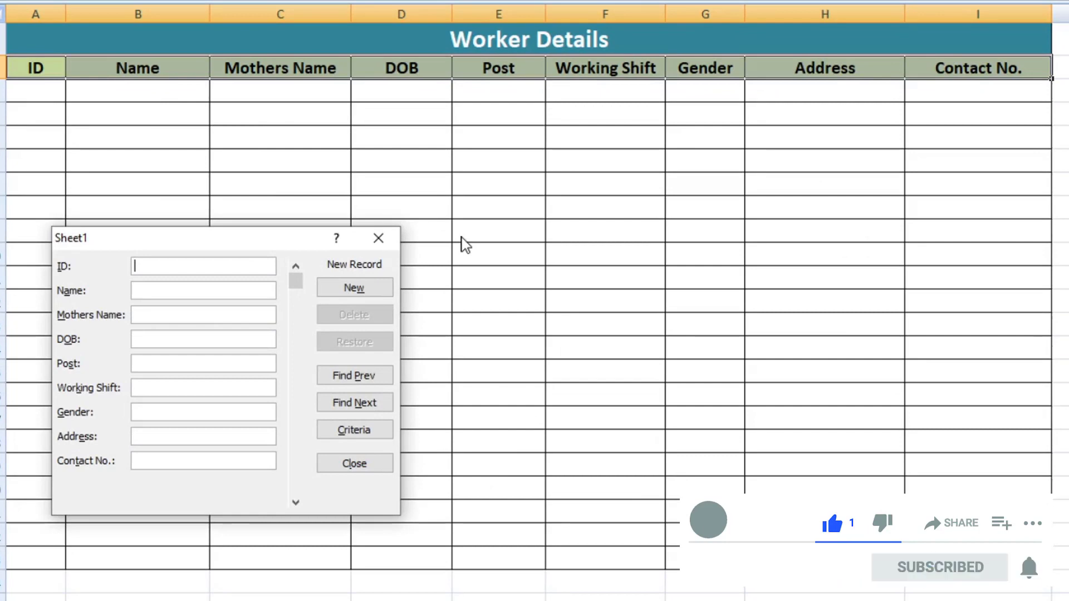
Add worker ID 001 with names, DOB 01/10/2005, Manager, Morning shift, Male, address and contact number
type("001")
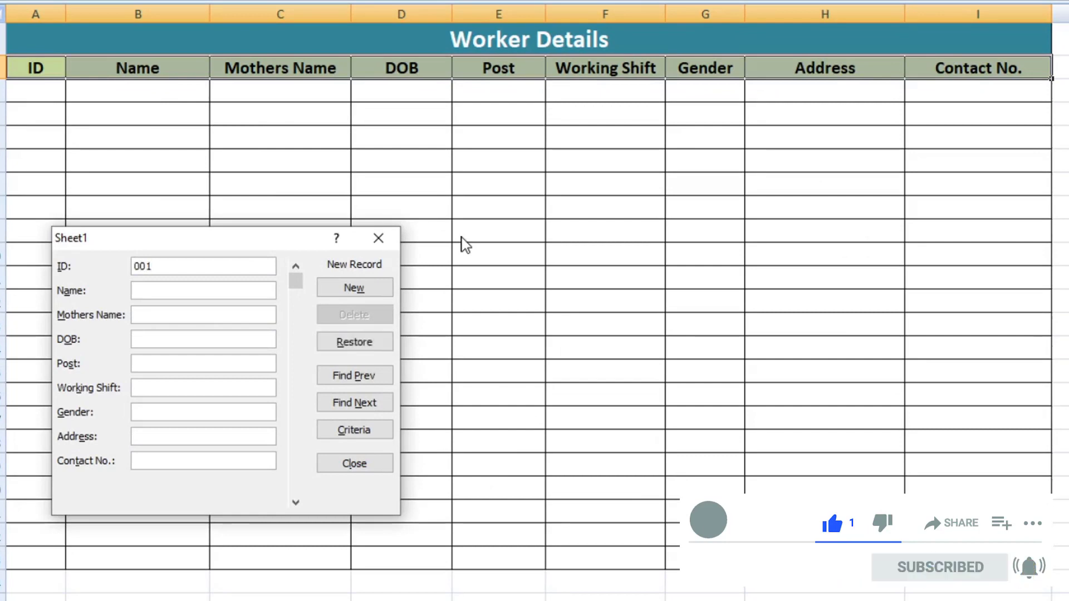
key("Tab")
key("Tab")
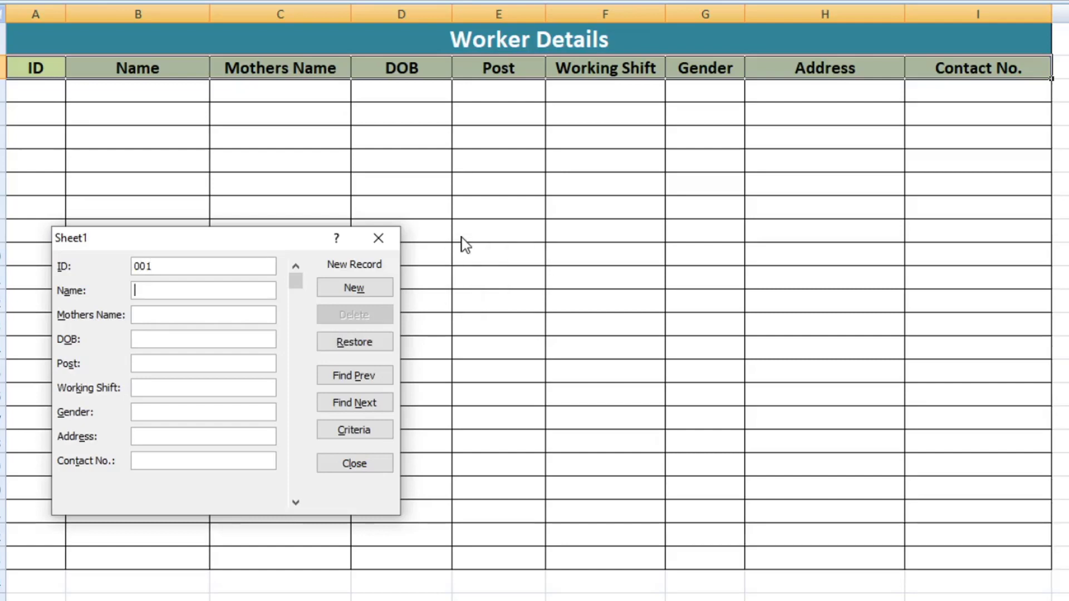
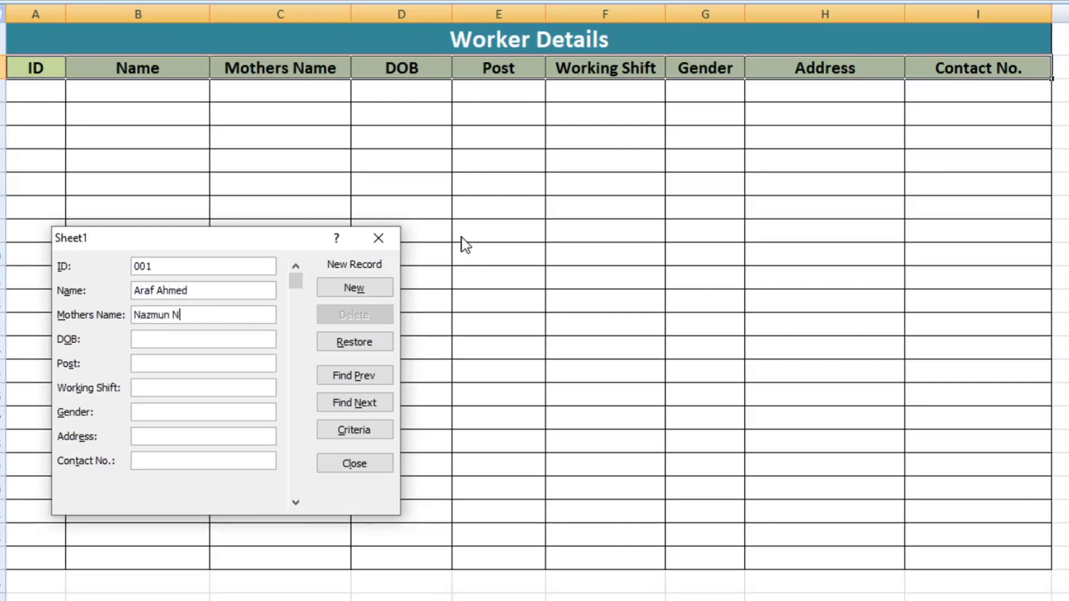
type("0")
type("1/")
type("10/2")
type("005")
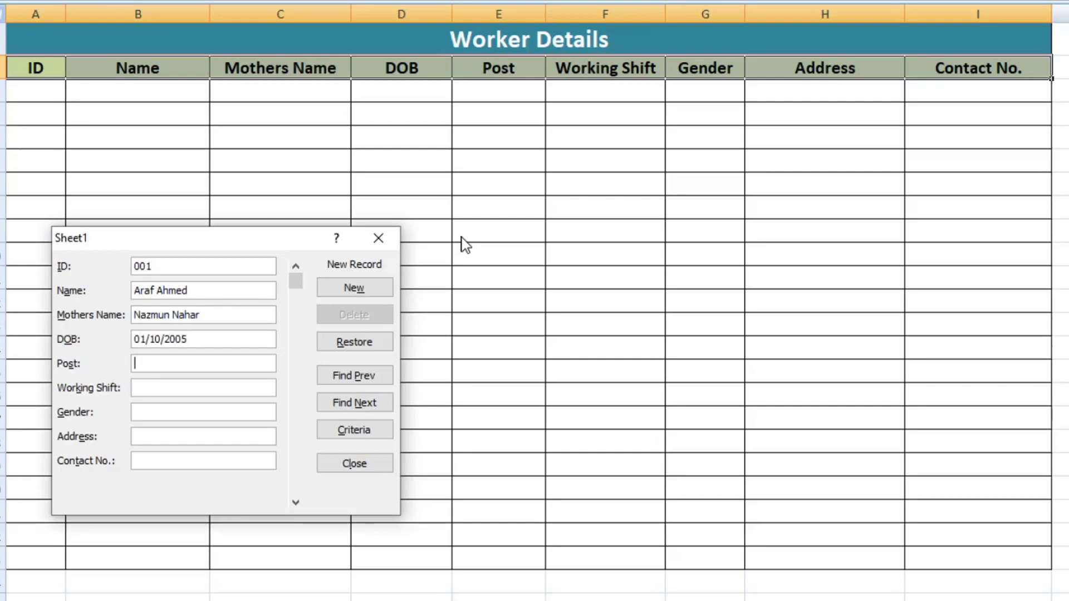
type("Manager")
type("Mornin")
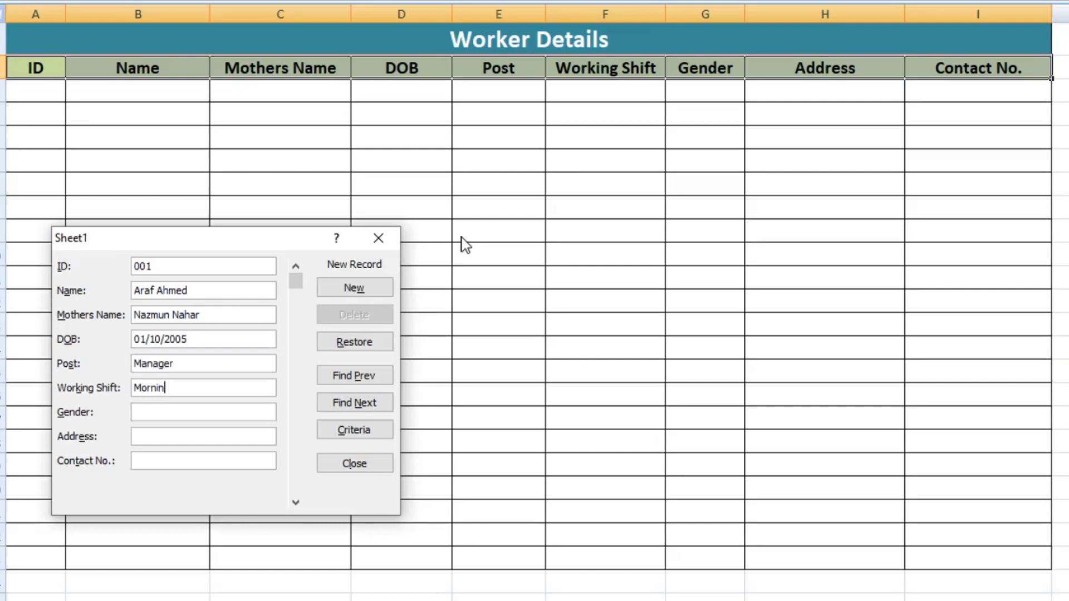
type("g")
key("Tab")
type("Male")
key("Tab")
type("Kh")
type("na")
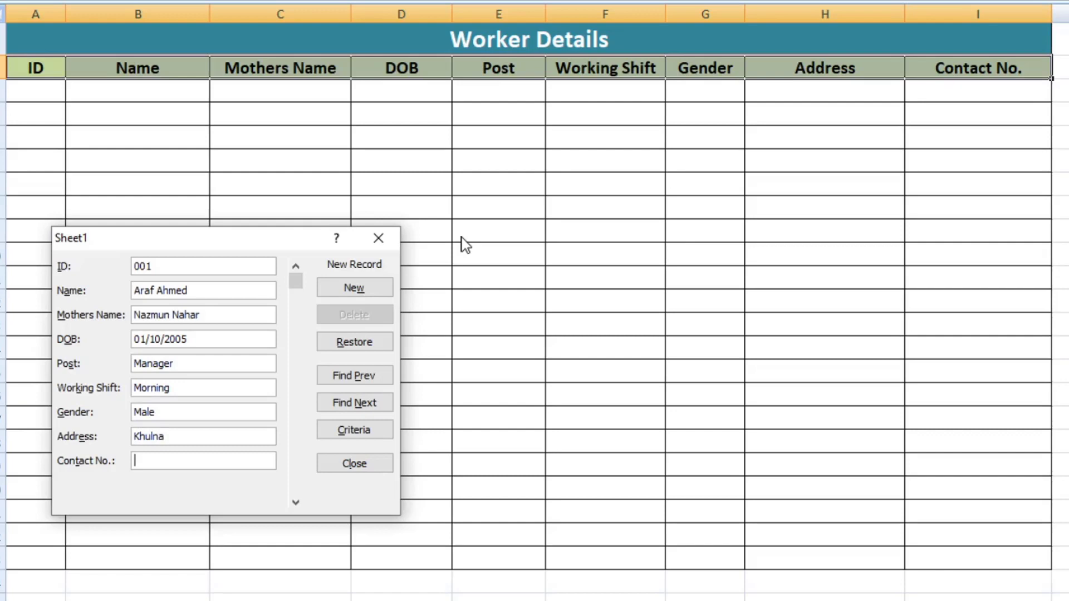
type("123")
type("45")
key("Return")
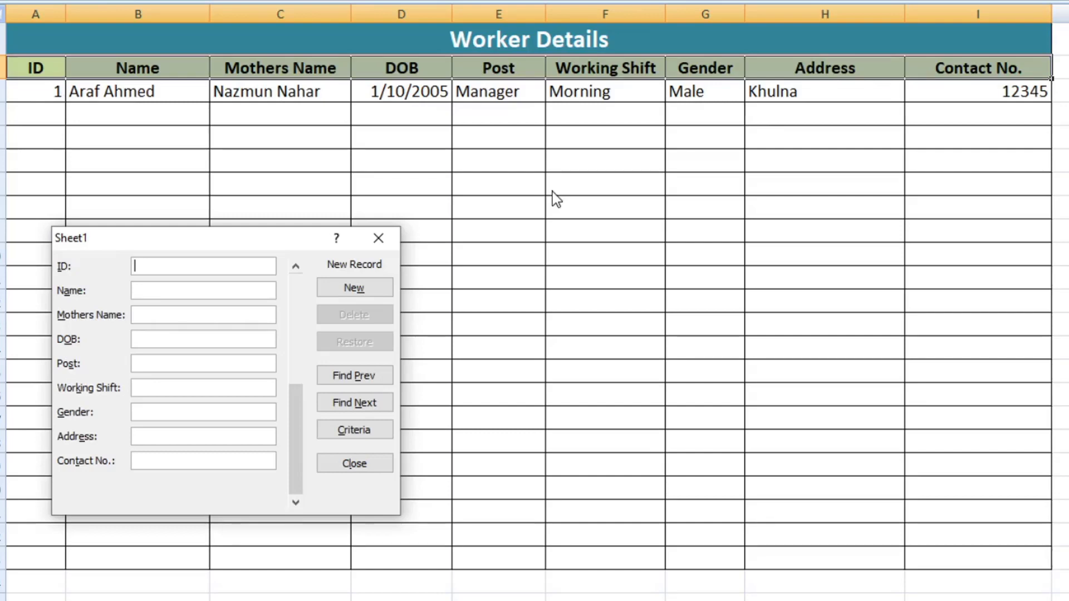
Add worker 2 with names, DOB 05/12/1999, Supervisor, Day shift, Female, address and contact, fixing typos
type("2")
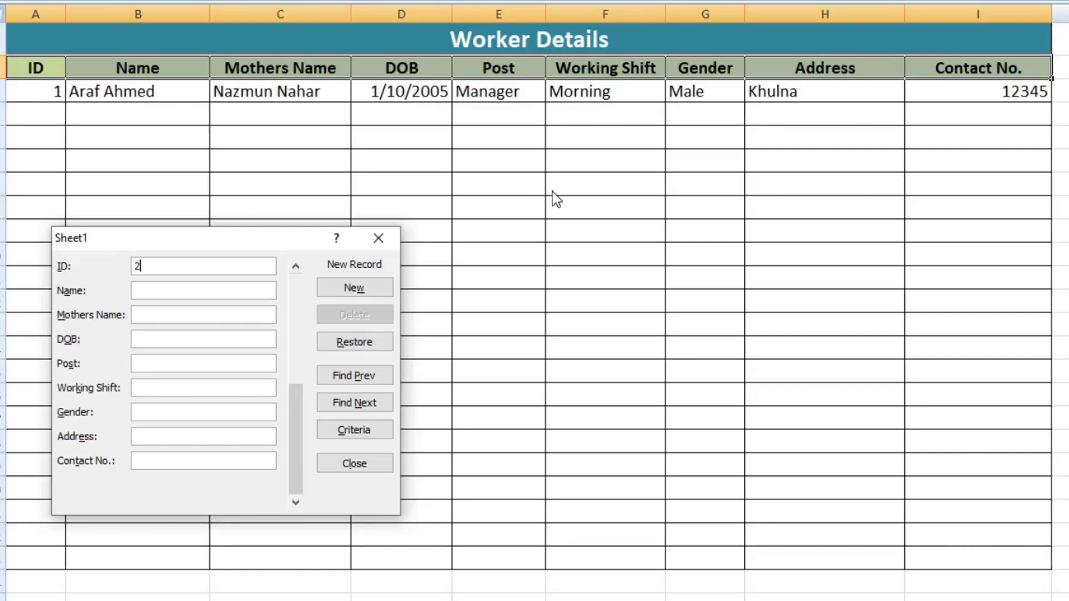
key("Tab")
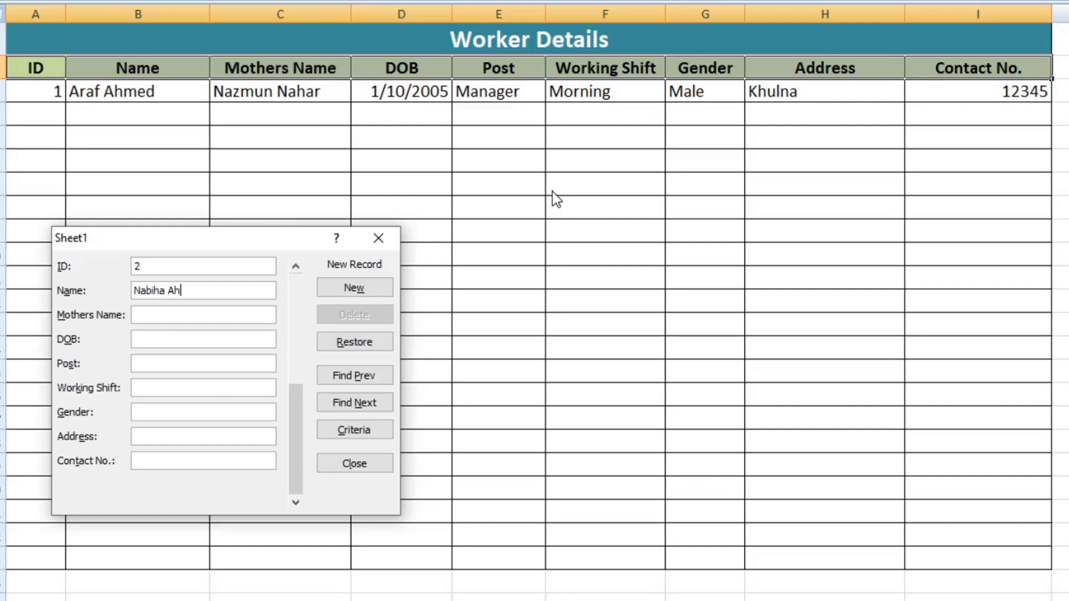
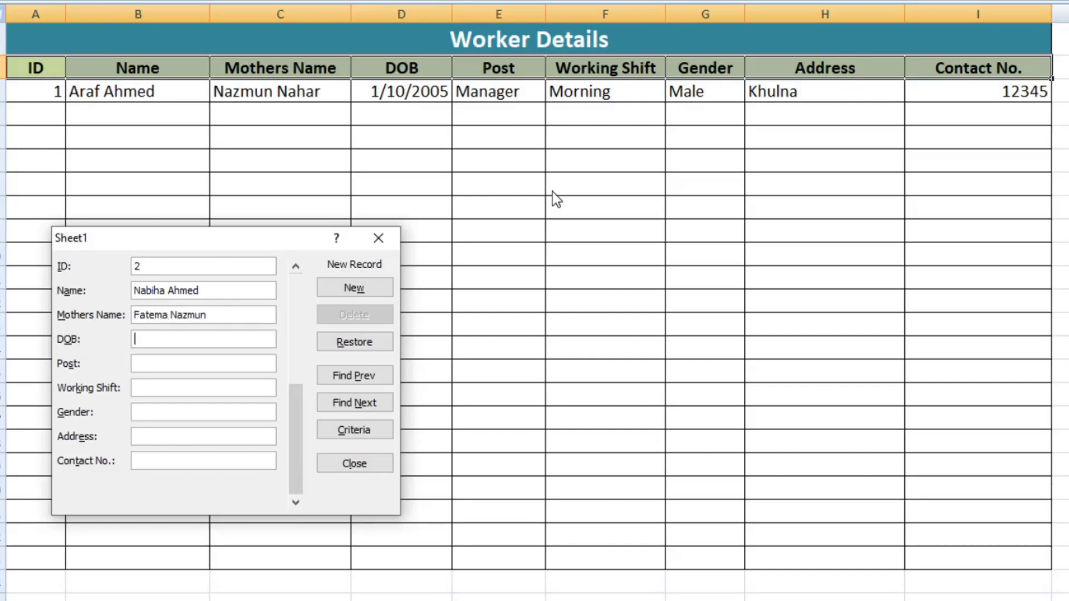
type("05/")
type("41")
key("BackSpace")
key("BackSpace")
type("12")
type("0")
type("1999")
type("Superv")
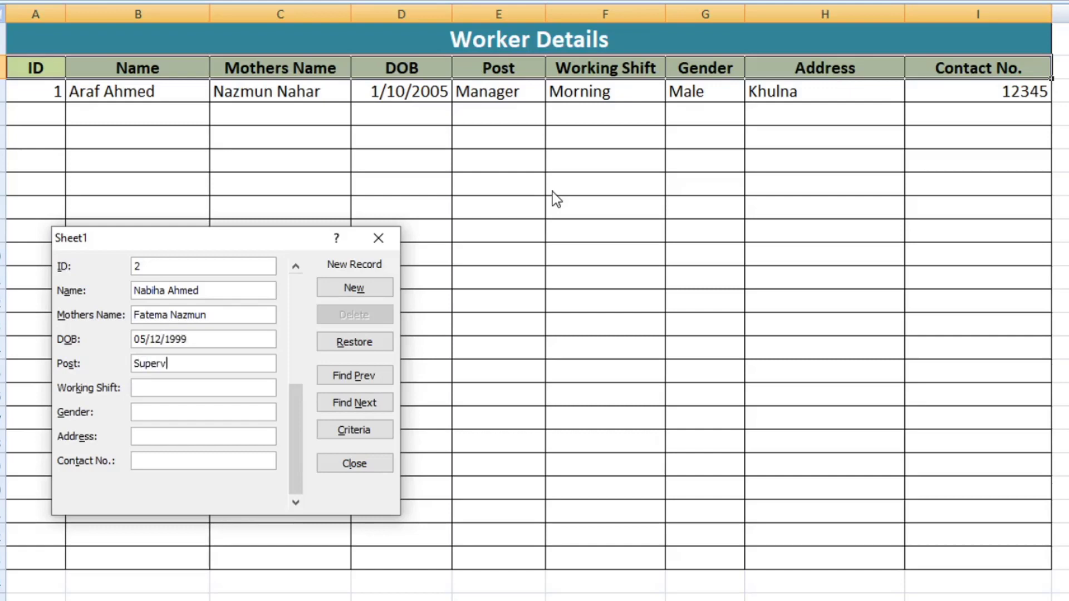
type("isor")
type("Day")
type("Femaled")
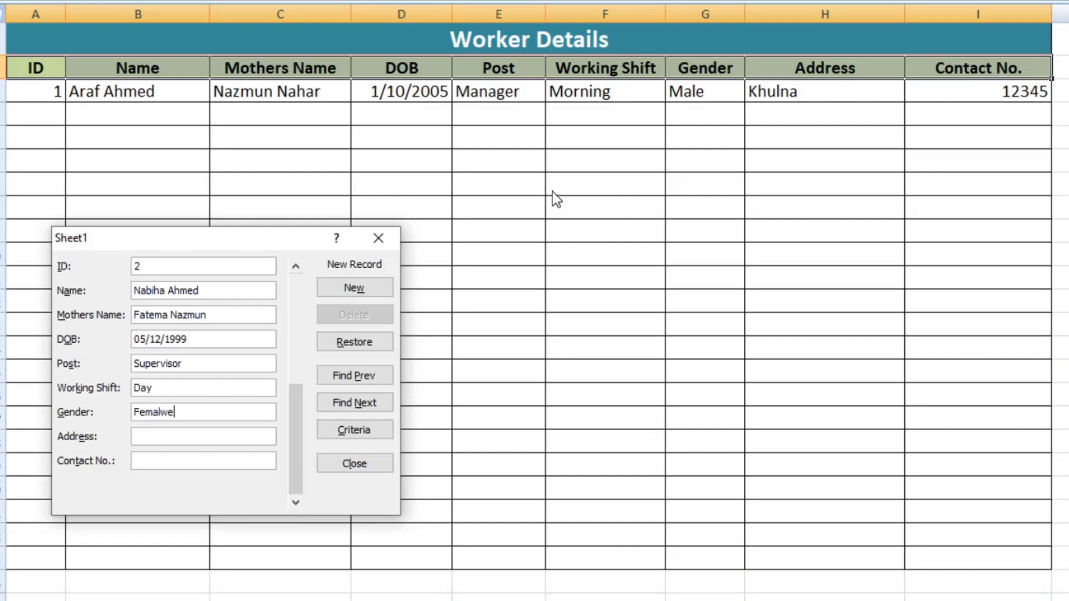
key("BackSpace")
key("BackSpace")
type("e")
key("Tab")
type("Dhaka")
type("4567")
key("Return")
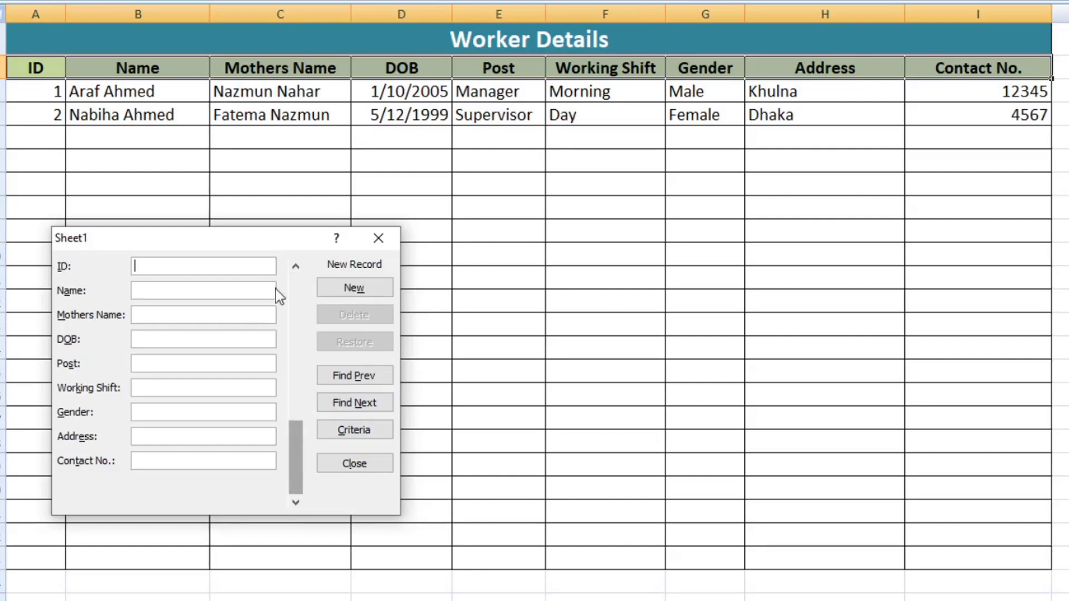
Browse back to record 1 with Find Prev, then forward to record 2 of 2 with Find Next
left_click(296, 266)
left_click(296, 266)
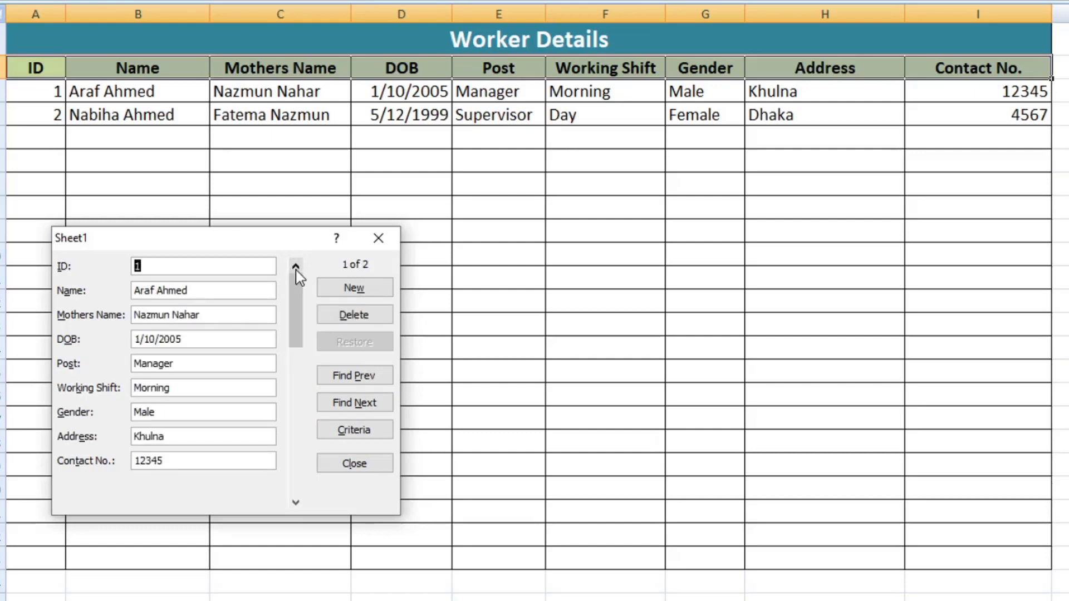
left_click(296, 502)
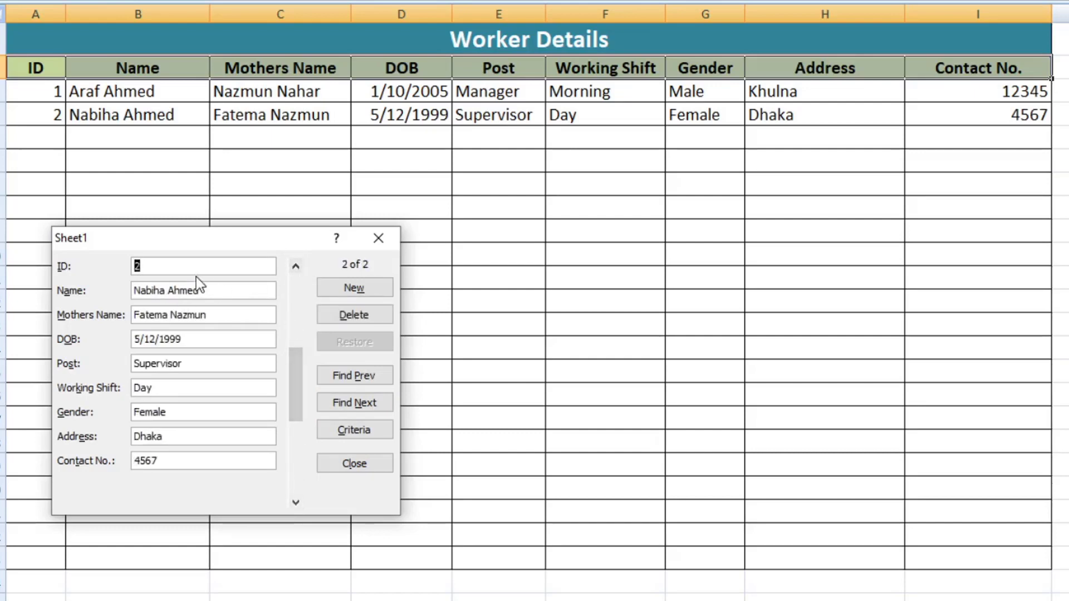
left_click(188, 290)
left_click(290, 280)
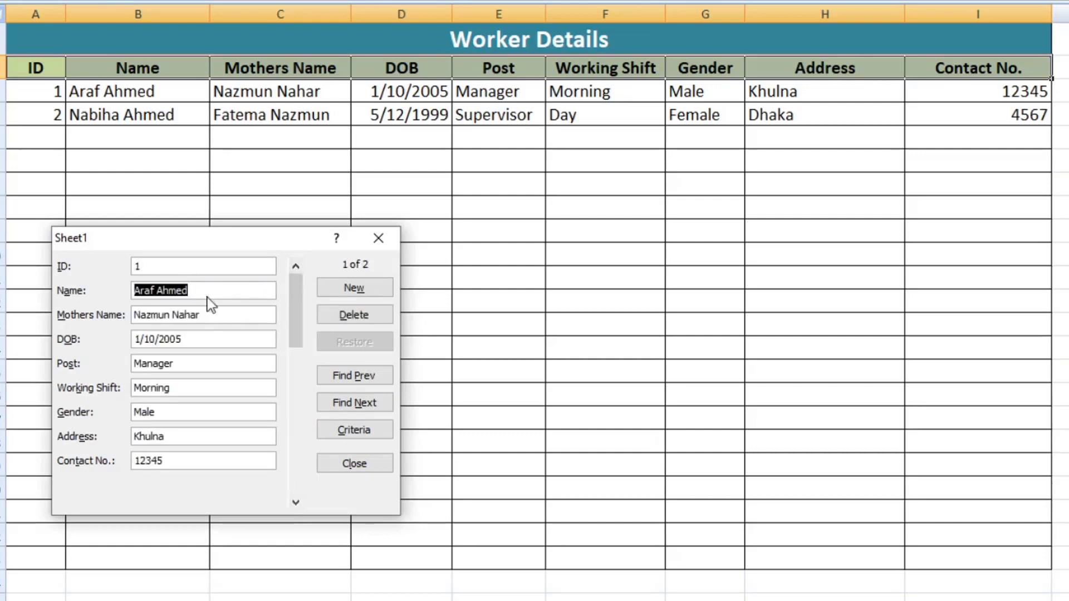
left_click(295, 503)
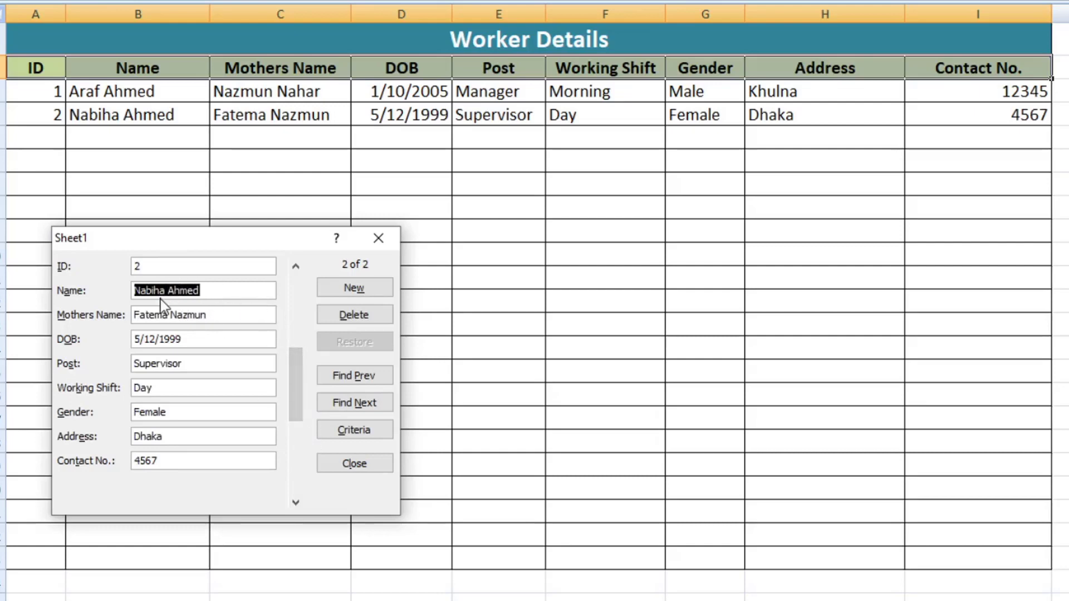
Delete the displayed record 2 of 2 and confirm the permanent deletion
left_click(364, 320)
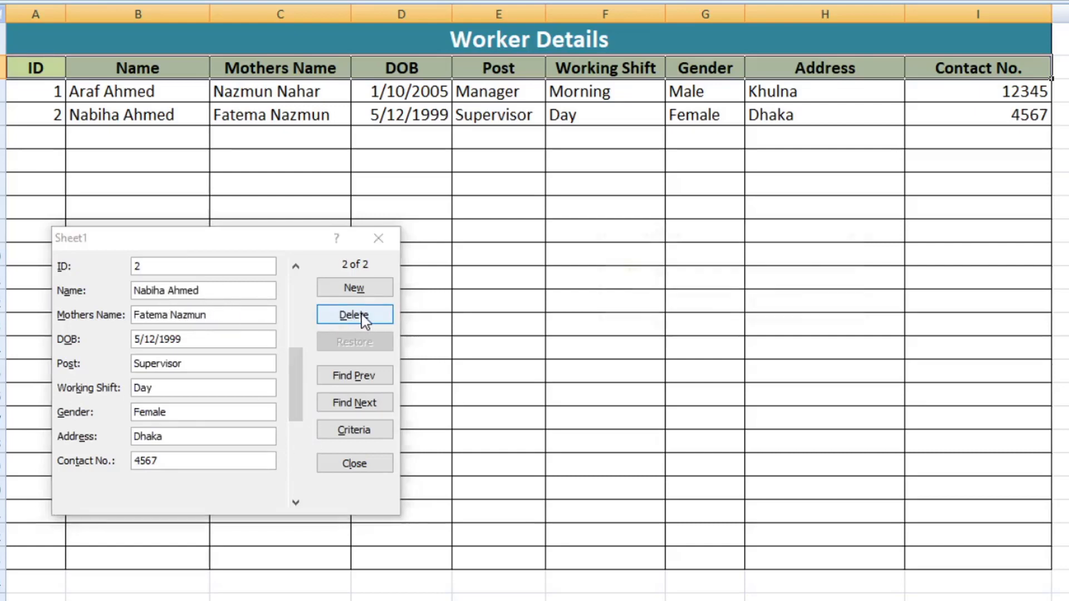
left_click_drag(683, 235, 499, 241)
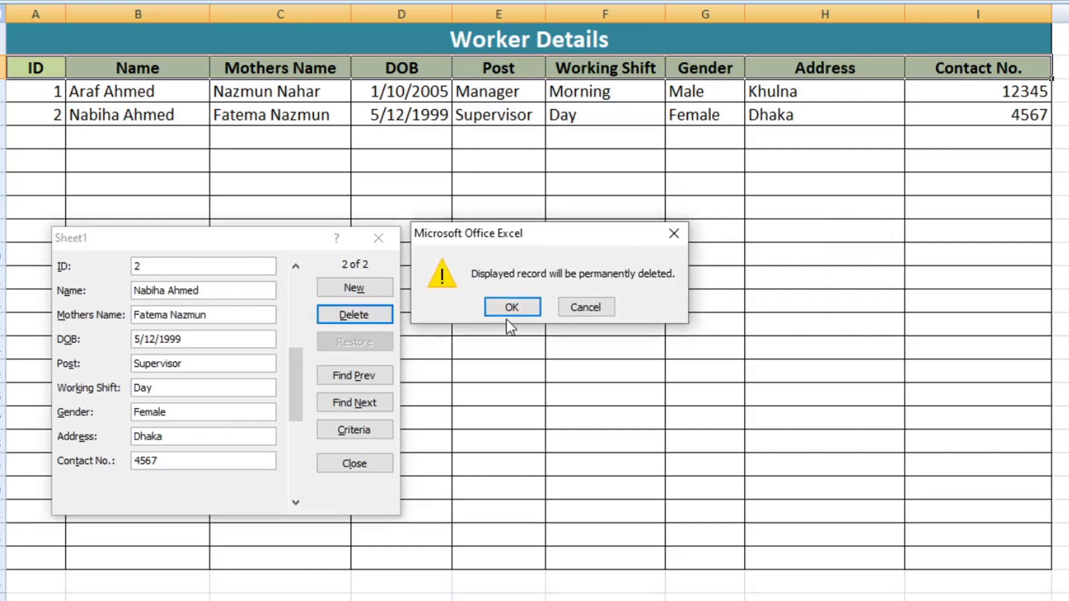
left_click(503, 309)
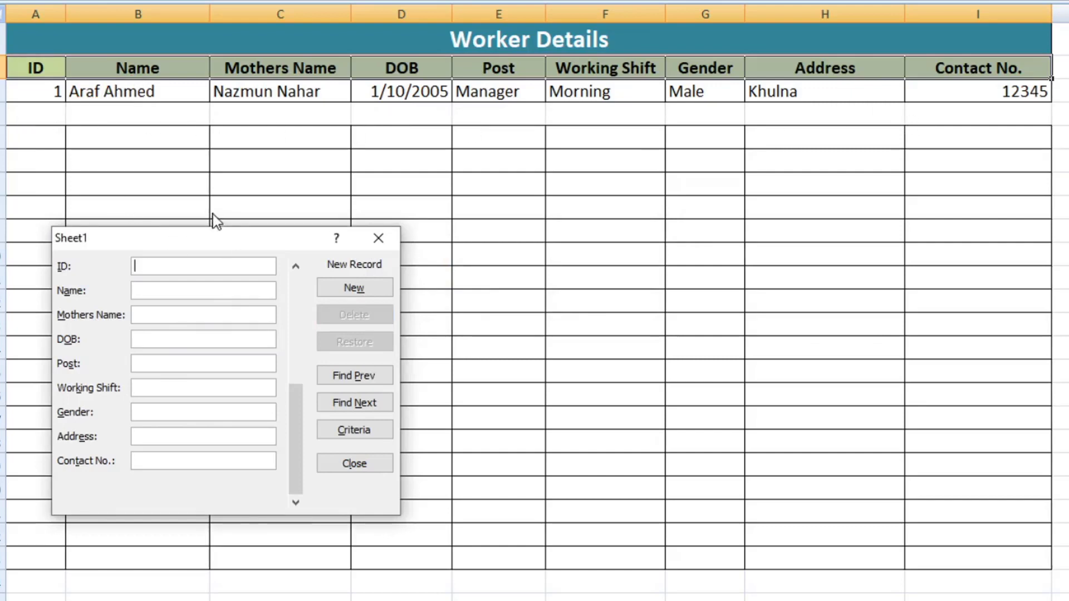
Start a new record with ID 2, the worker's and mother's names, and DOB 20/07/1995
type("2")
key("Tab")
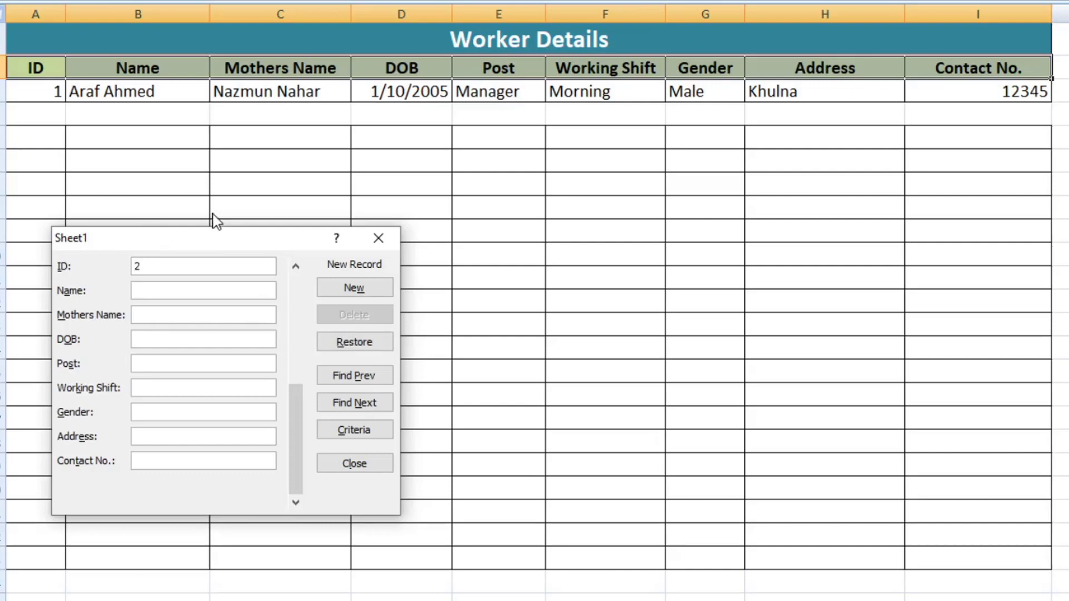
type("Shohag")
key("Tab")
type("Fatema")
key("Tab")
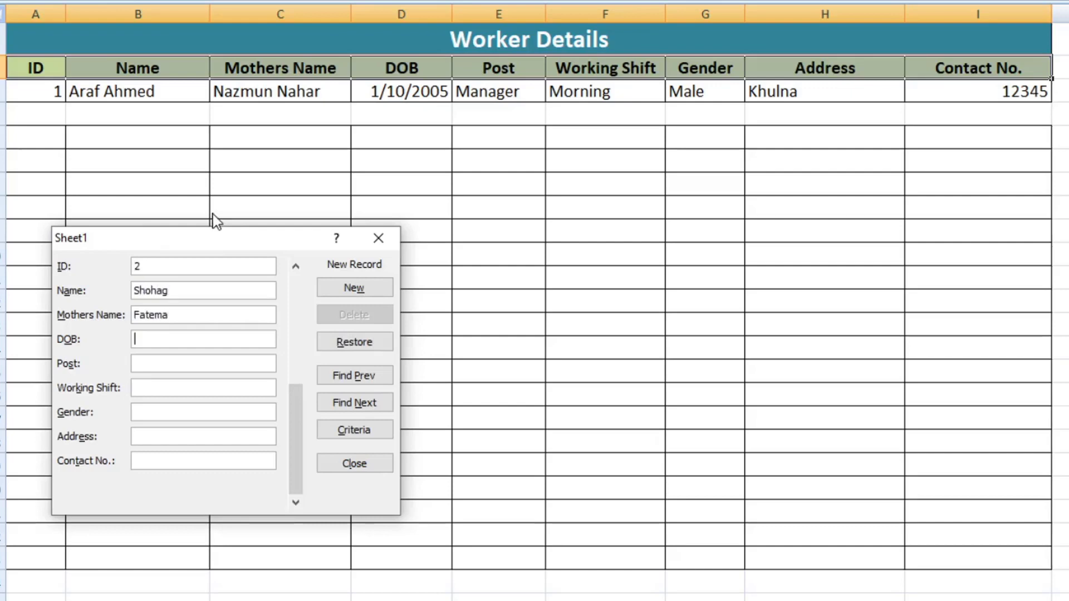
type("20")
type("/07/1995")
key("Tab")
Complete it with post Coordinator, Morning shift, Male, address and contact number, and add it
type("Coordi")
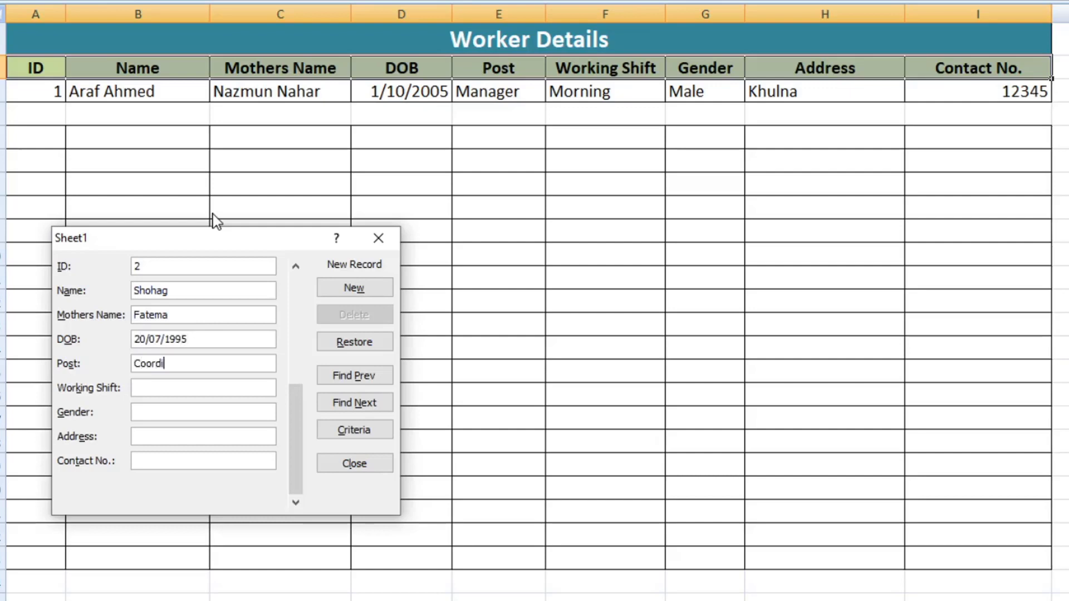
type("nator")
key("Tab")
type("M")
type("orning")
key("Tab")
type("Male")
key("Tab")
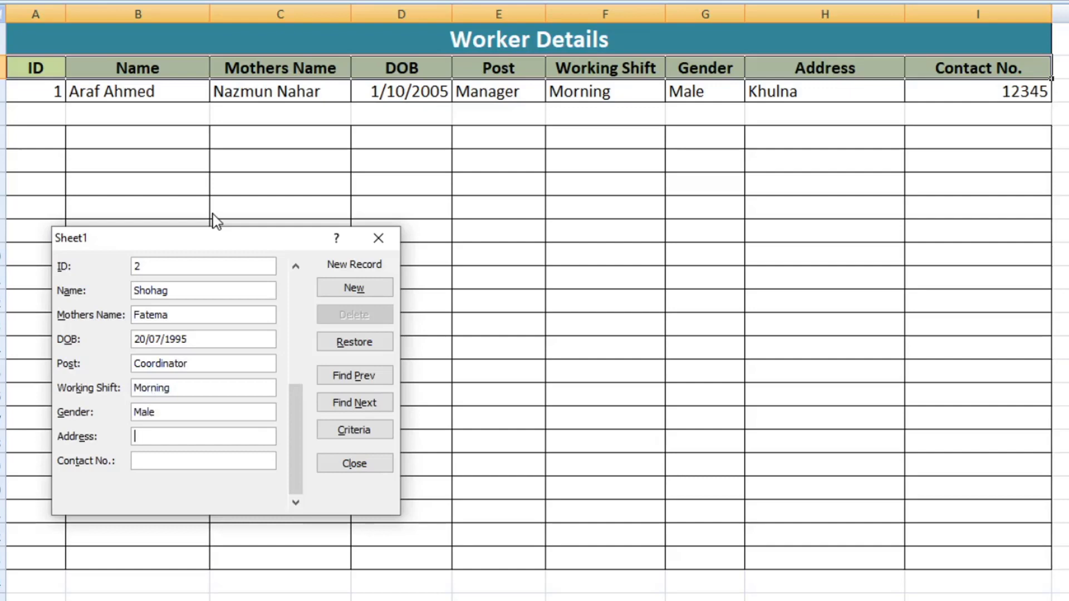
type("Rajs")
type("hahi")
key("Tab")
type("78945")
key("Return")
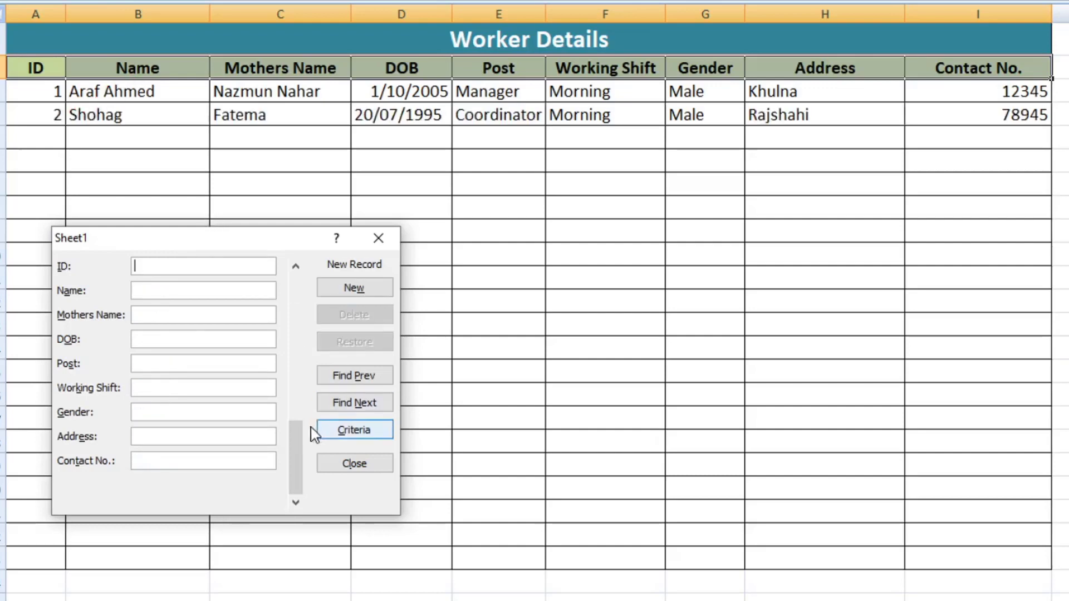
Show worker 2's record, append a surname to the mother's name, and save the change
left_click(293, 271)
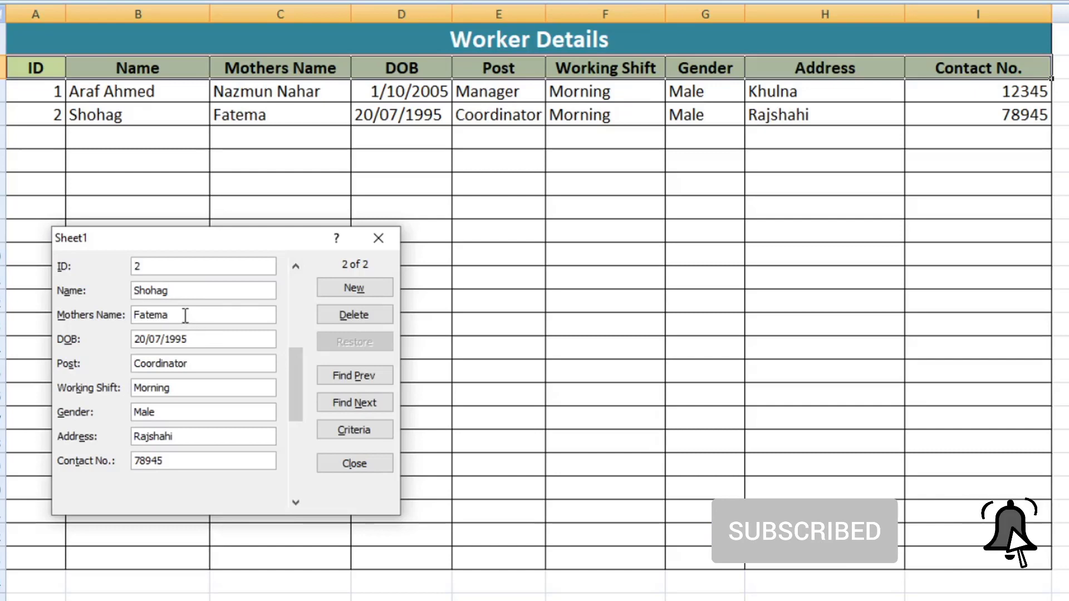
left_click(183, 314)
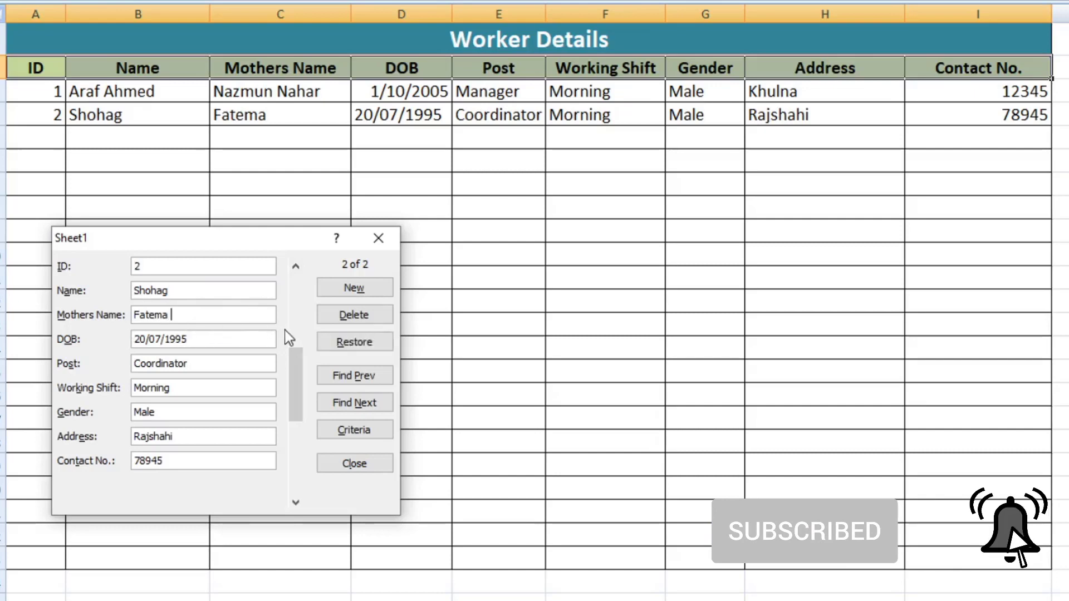
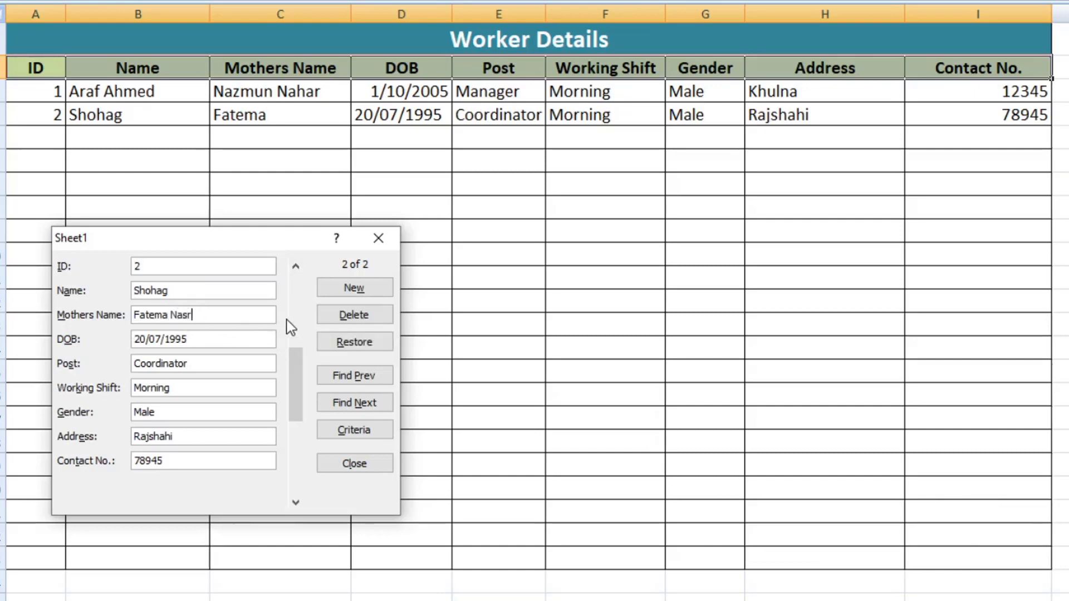
key("Return")
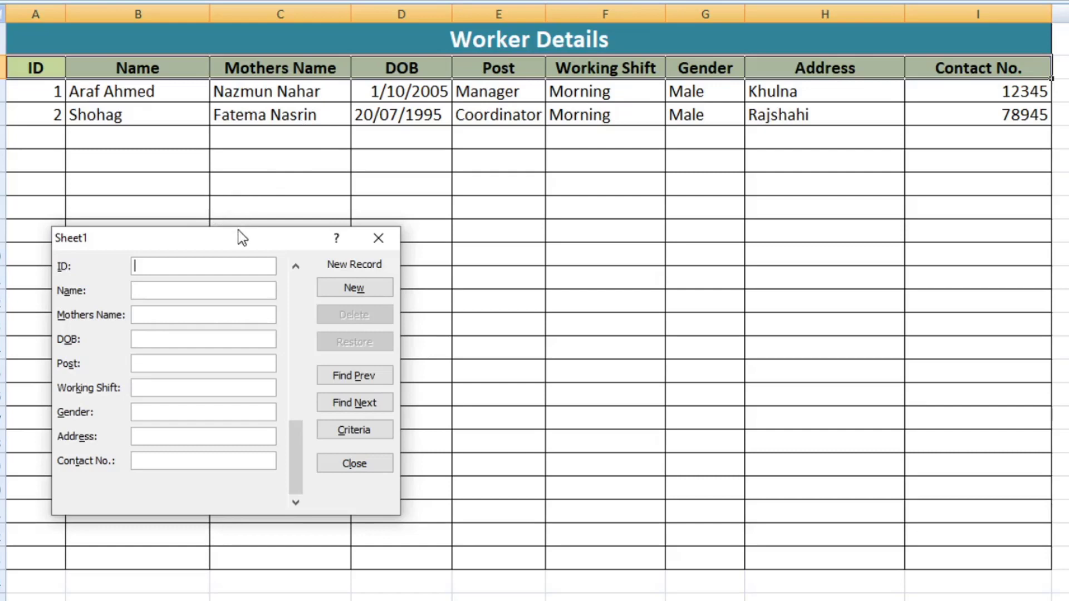
left_click_drag(228, 244, 235, 220)
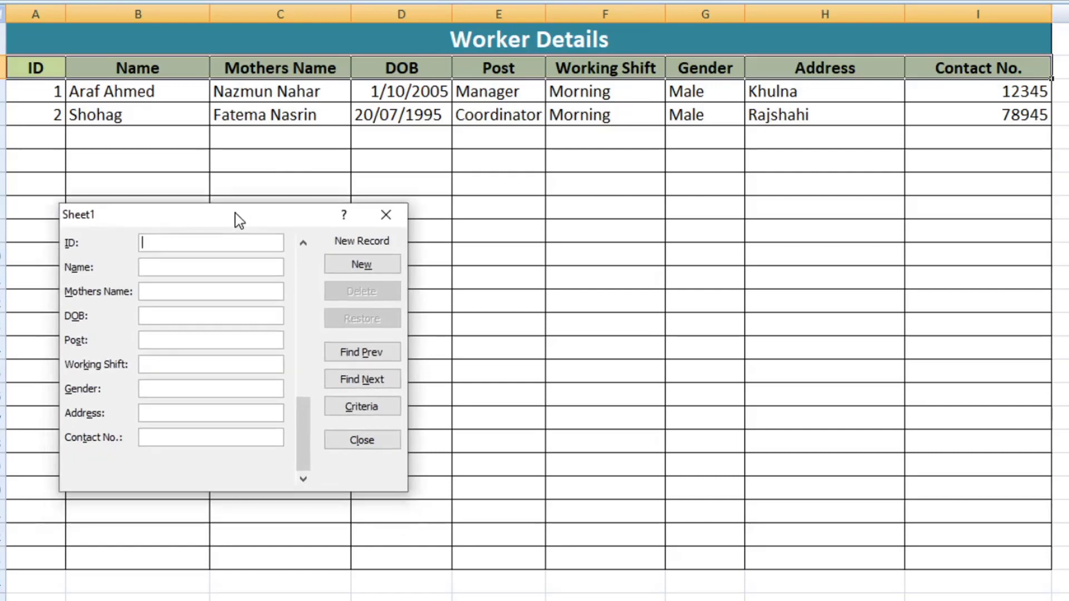